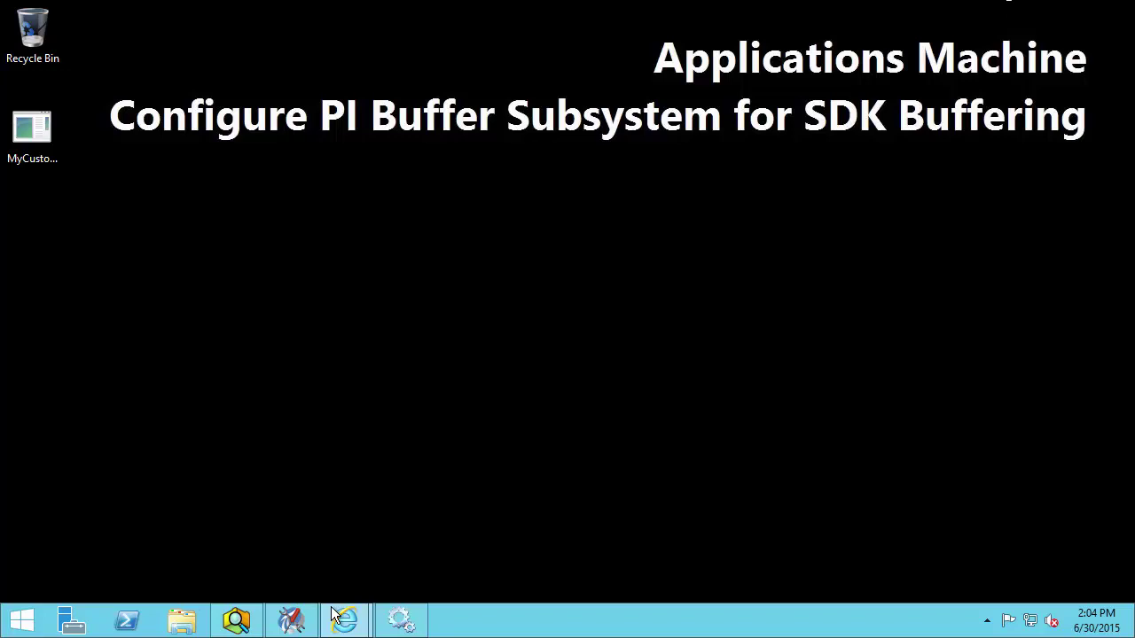
Step: Open the PI Server 2014 R2 documentation and highlight the PI products and buffering programs table
mouse_move(346, 621)
left_click(301, 572)
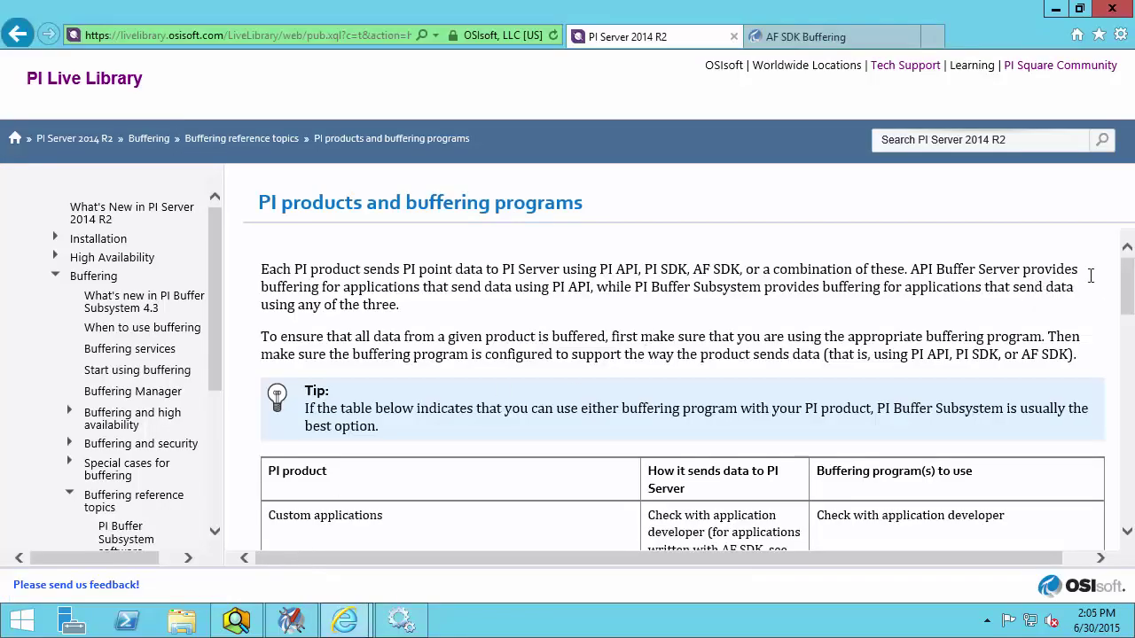
left_click_drag(1130, 299, 1132, 335)
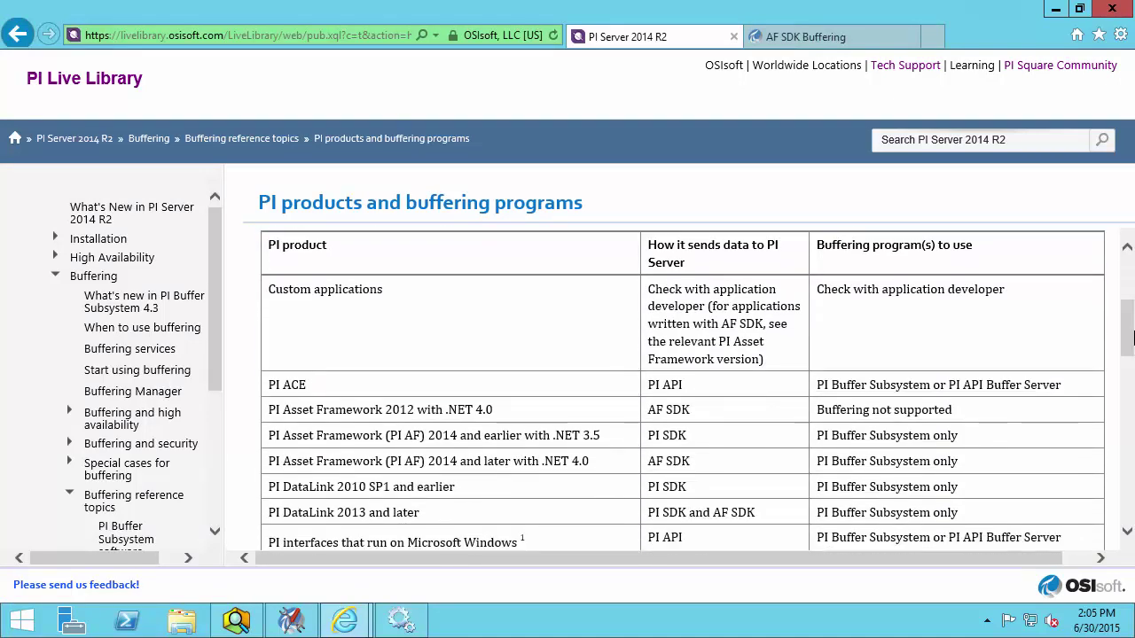
left_click_drag(1132, 334, 1131, 359)
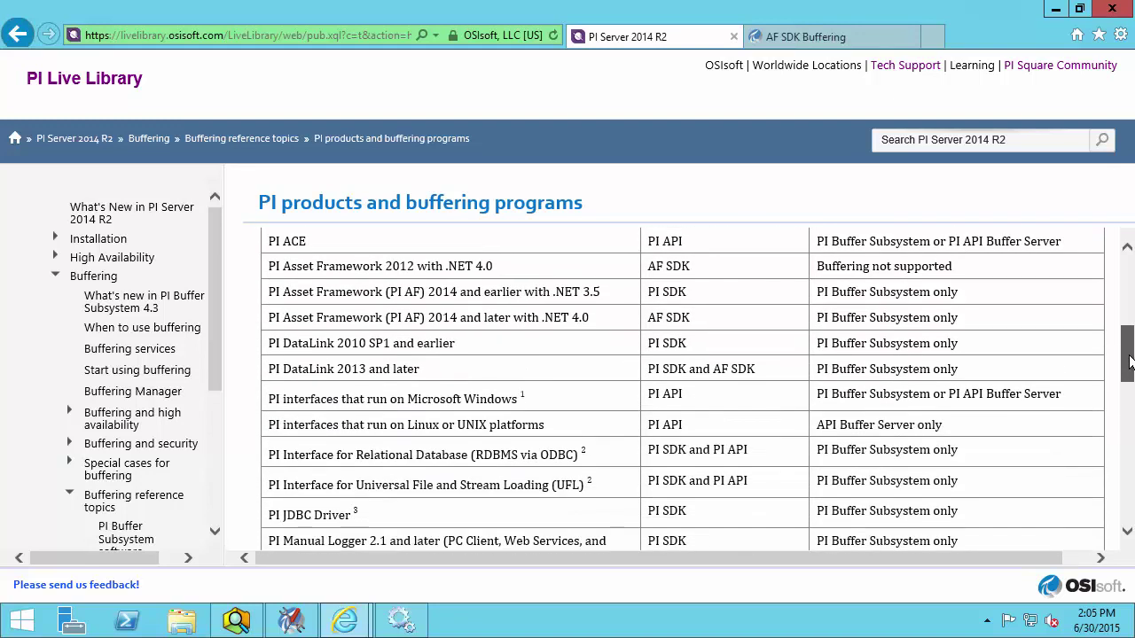
key("ctrl+2")
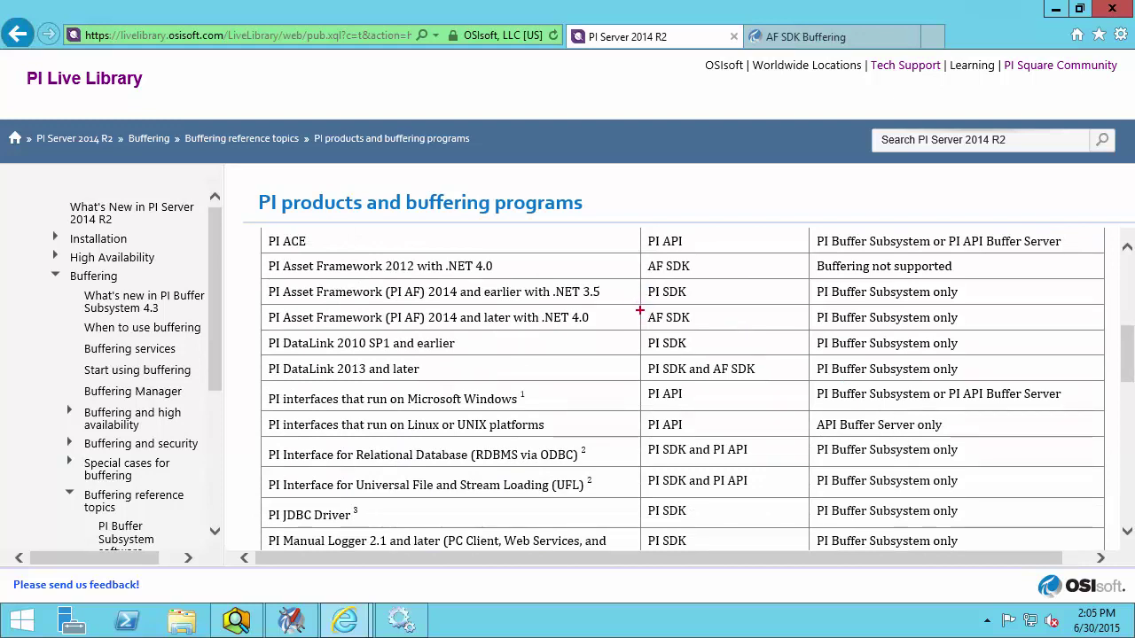
left_click_drag(642, 305, 697, 329)
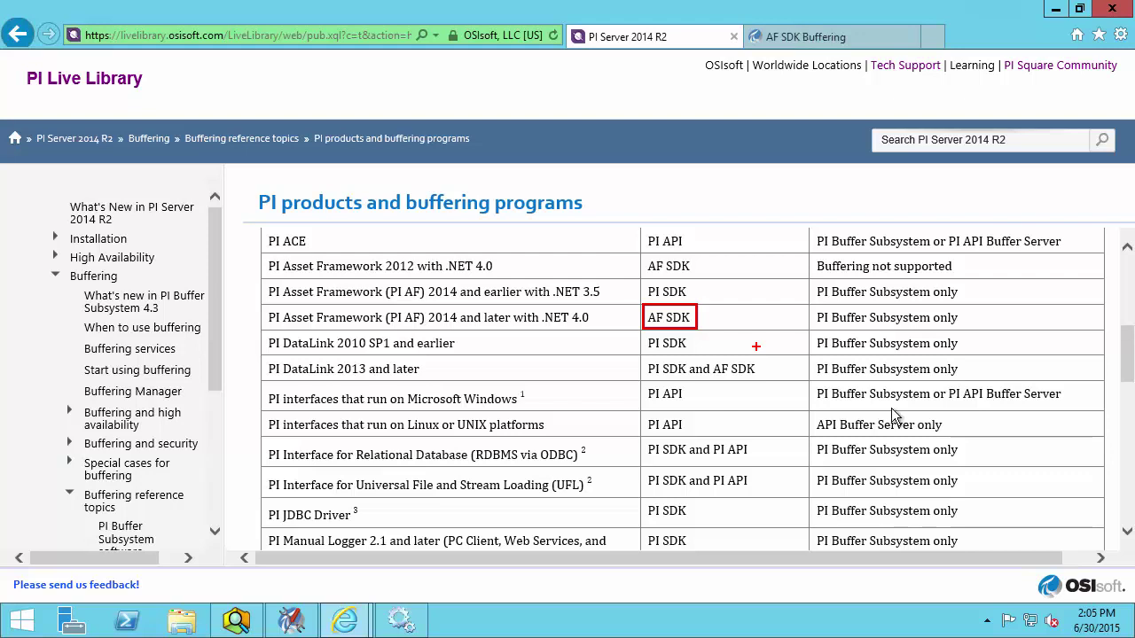
key("Escape")
Step: Scroll to the AF SDK and PI SDK rows, marking the RDBMS and UFL interfaces, then hide the browser
scroll(969, 331, "down", 1)
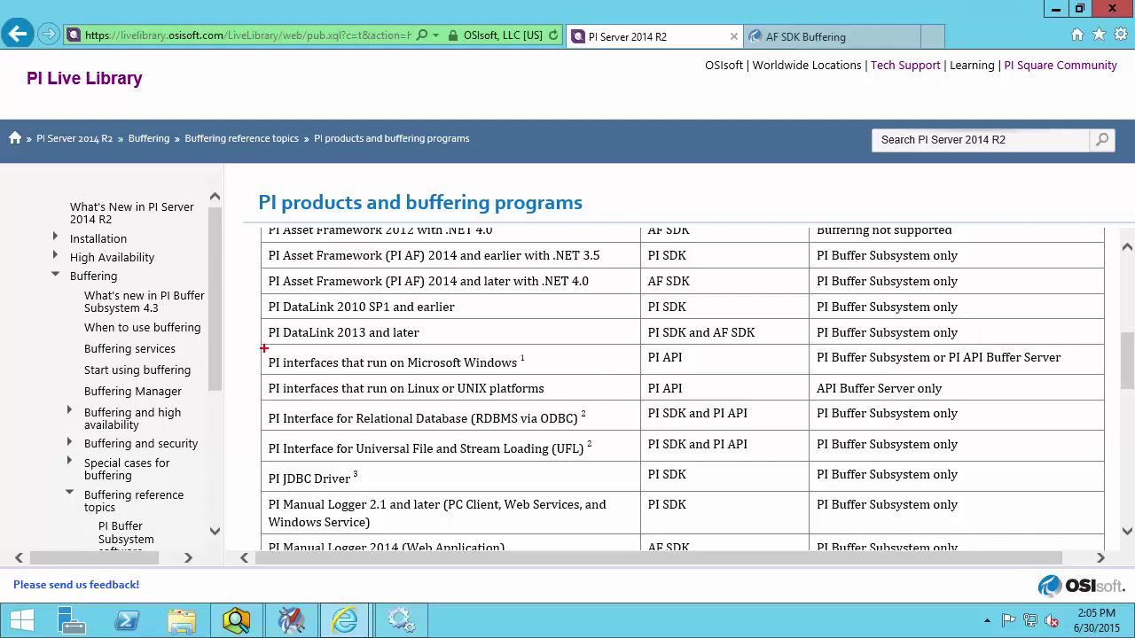
left_click_drag(262, 406, 278, 405)
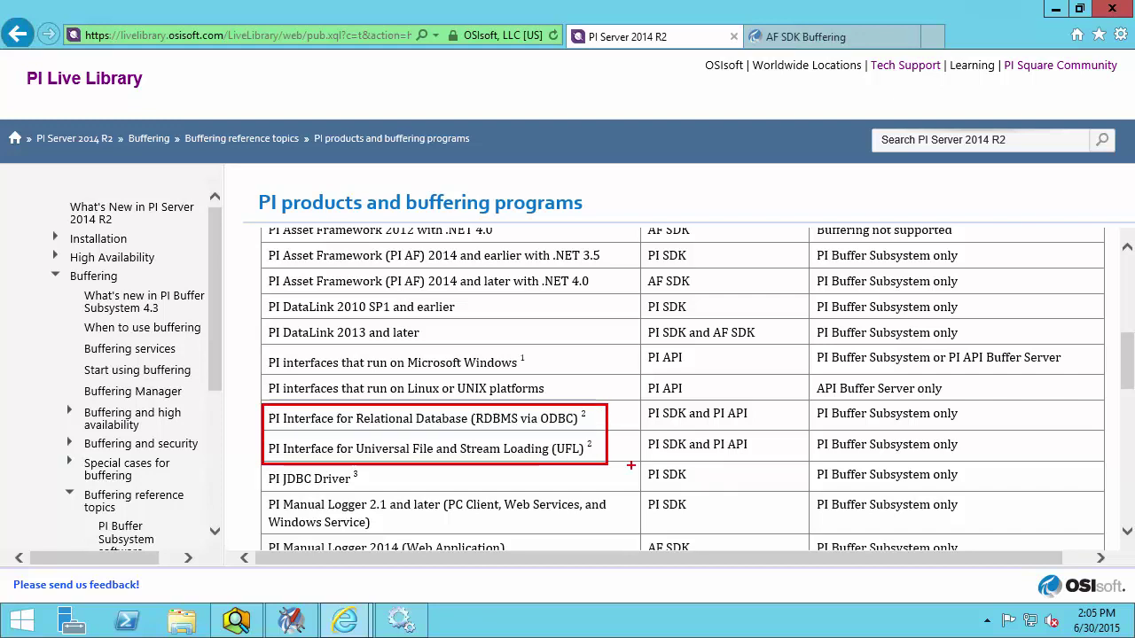
key("e")
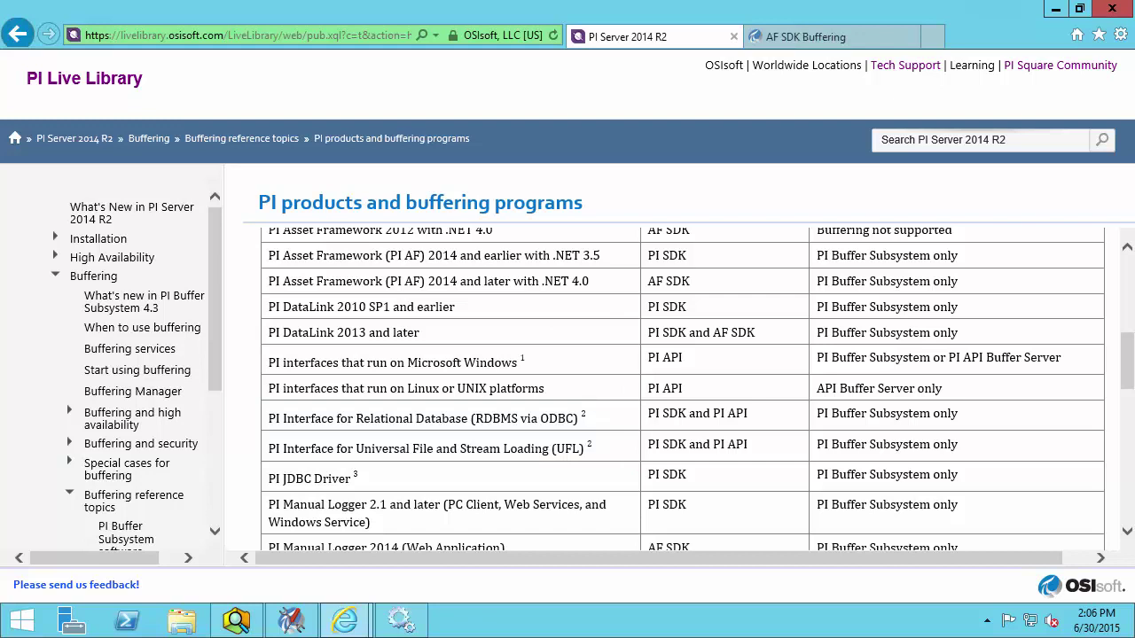
left_click_drag(647, 401, 769, 458)
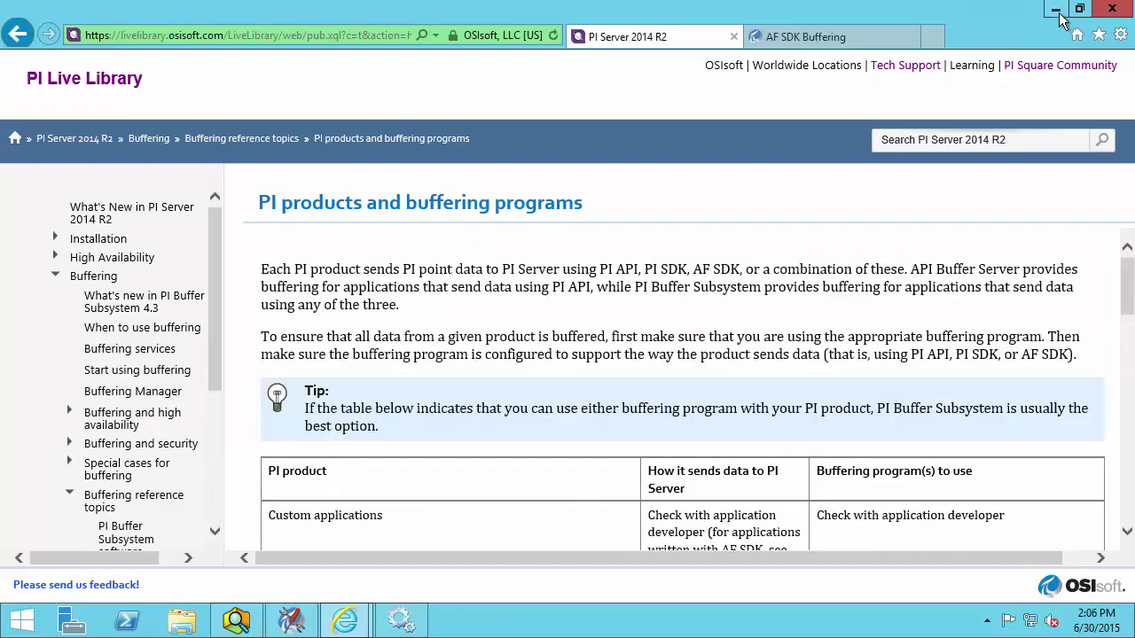
left_click(1057, 11)
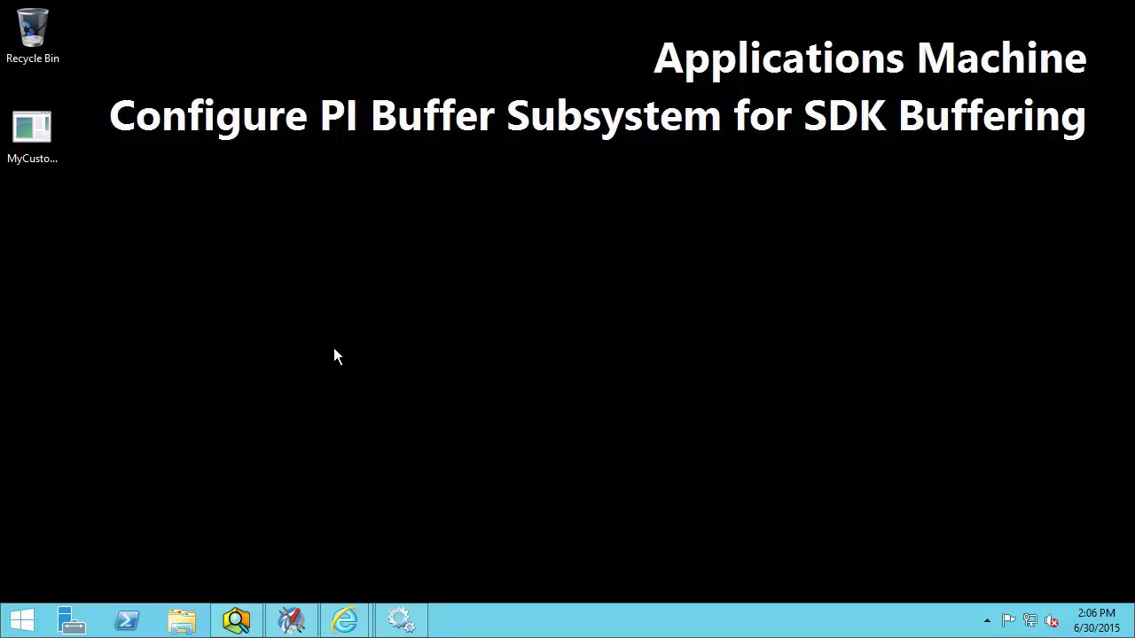
Step: Restore PI System Explorer and review TX211's Hot-Spot Temperature High Excursion and OSIDemo_SimulatedData analyses
left_click(34, 144)
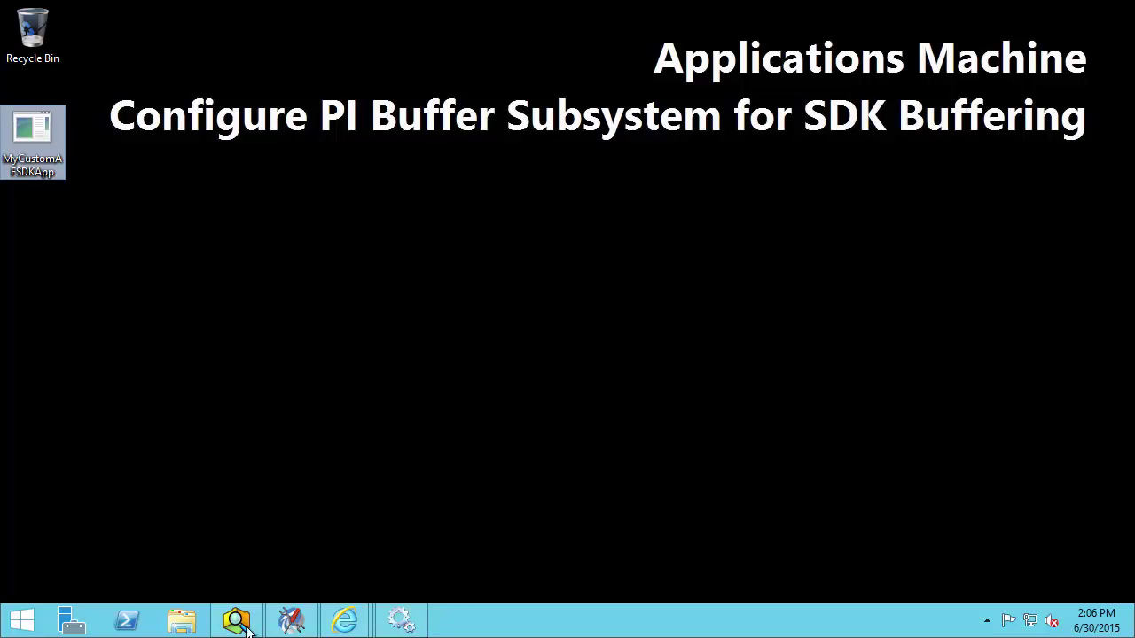
left_click(236, 621)
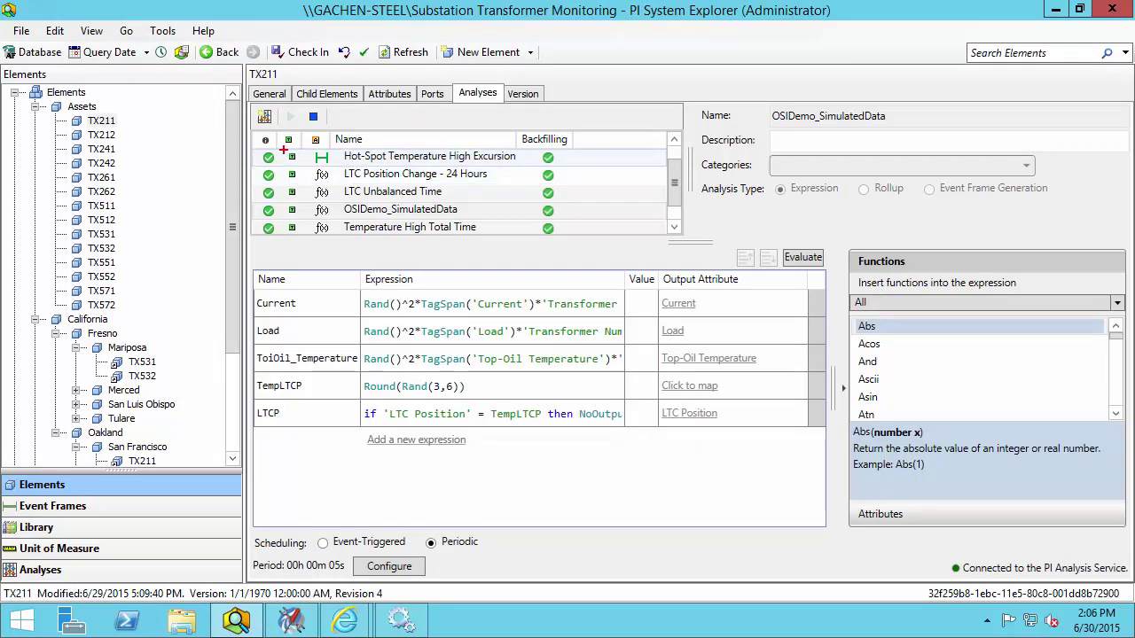
mouse_move(257, 150)
left_mouse_down()
mouse_move(524, 240)
mouse_move(580, 243)
left_mouse_up()
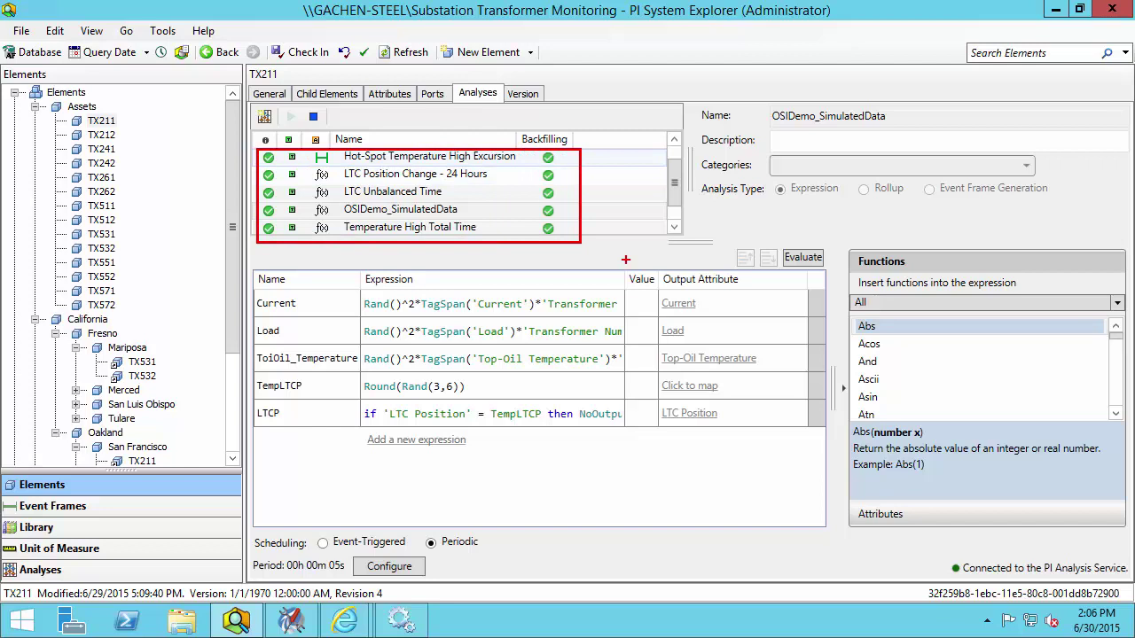
key("Escape")
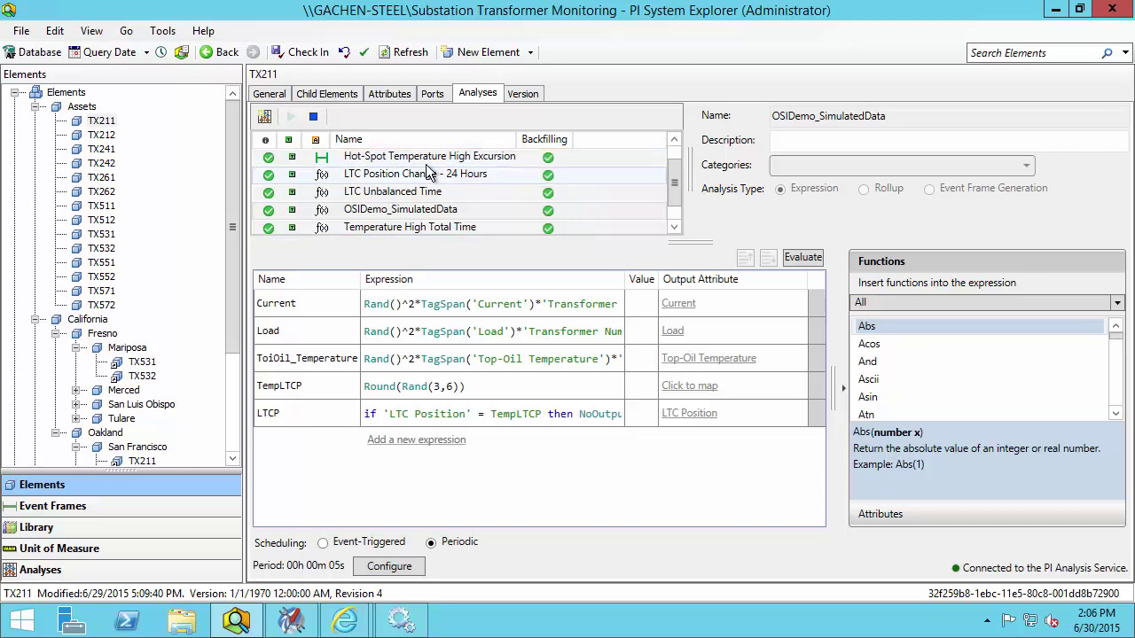
left_click(409, 159)
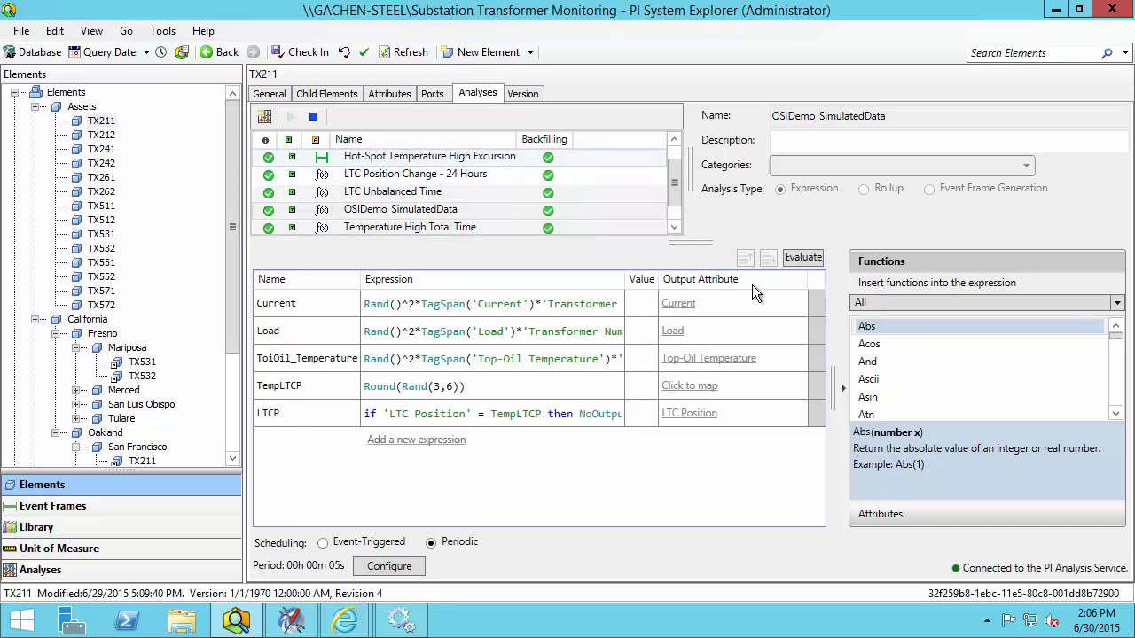
left_click(440, 211)
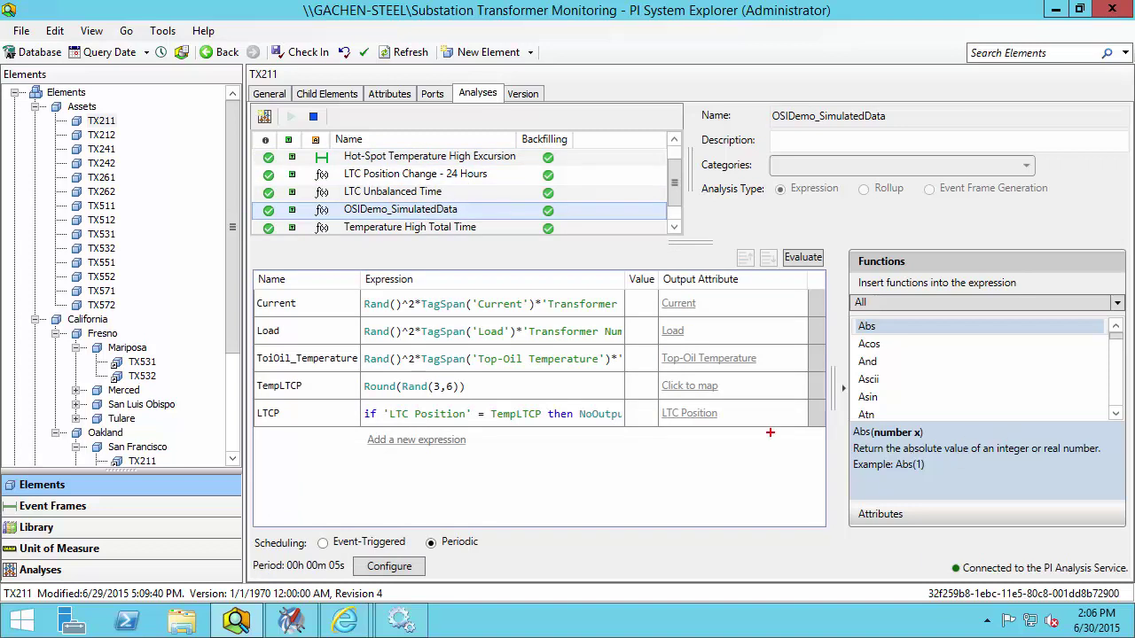
left_click_drag(658, 291, 722, 320)
key("Escape")
Step: Show TX211's attributes, confirming Current maps to a GACHEN-CARBON12 point, and bring up PI SMT
left_click(390, 94)
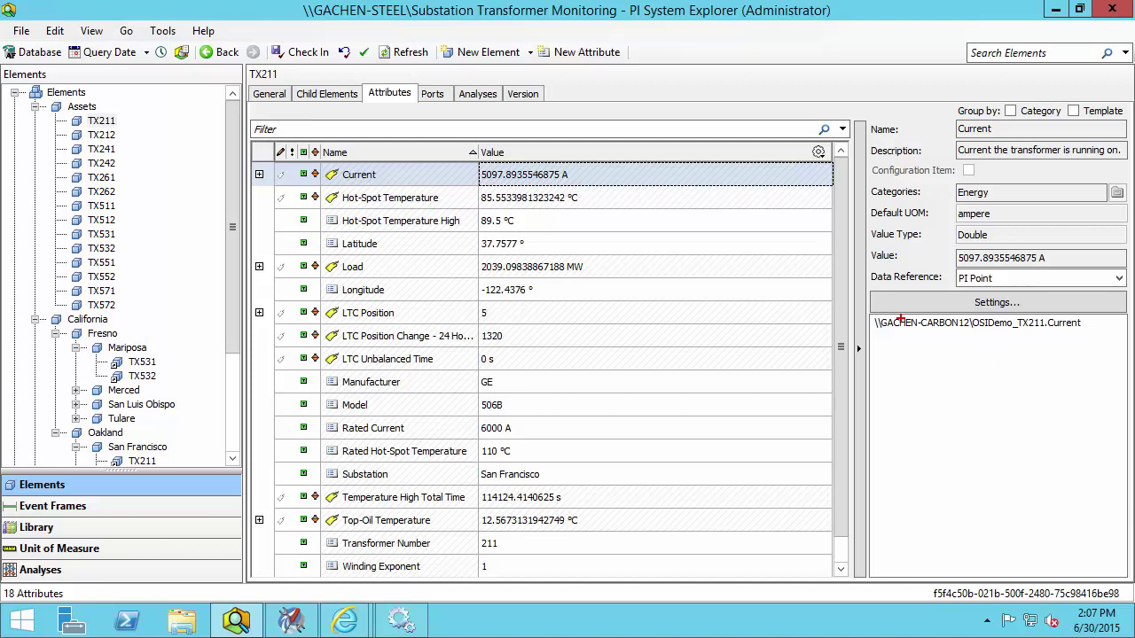
left_click_drag(869, 314, 1089, 337)
left_click(293, 620)
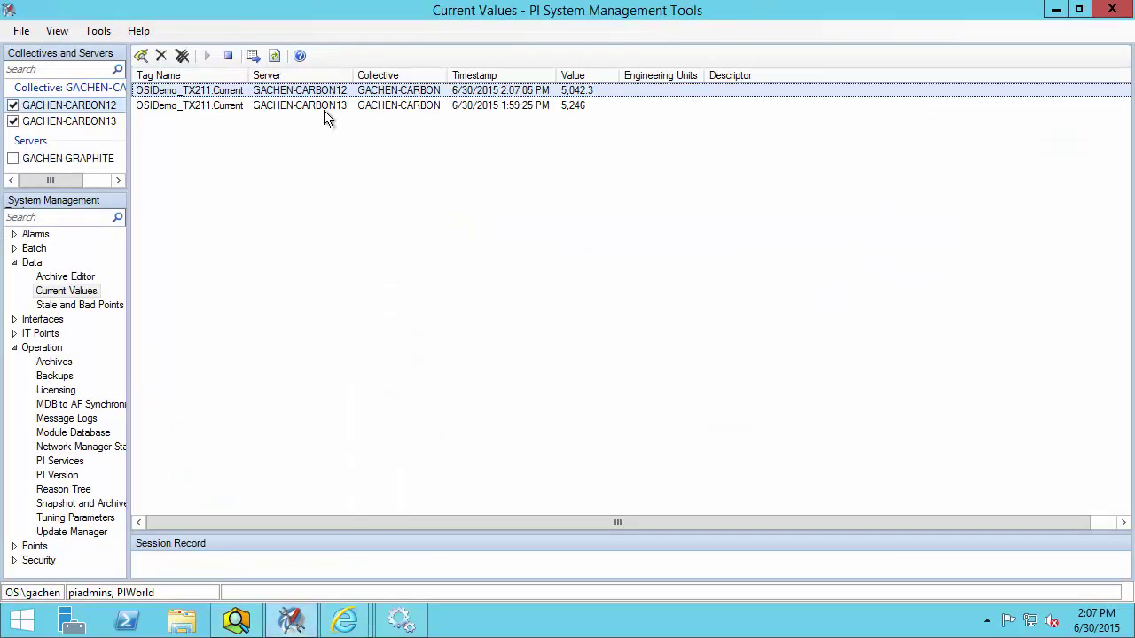
Step: Refresh Current Values, comparing TX211 Current timestamps on GACHEN-CARBON12 and GACHEN-CARBON13, then minimize PI SMT
left_click(274, 55)
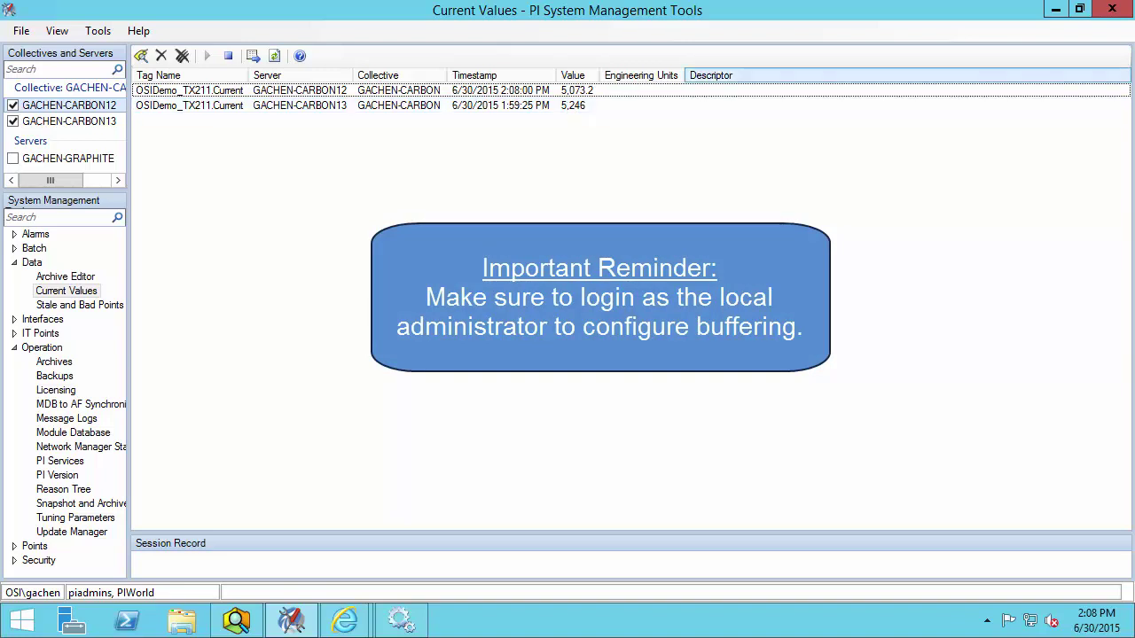
left_click(1057, 11)
Step: Bring up a widened Services window and open PI Buffer Subsystem's Log On settings for a specific account
left_click(1062, 13)
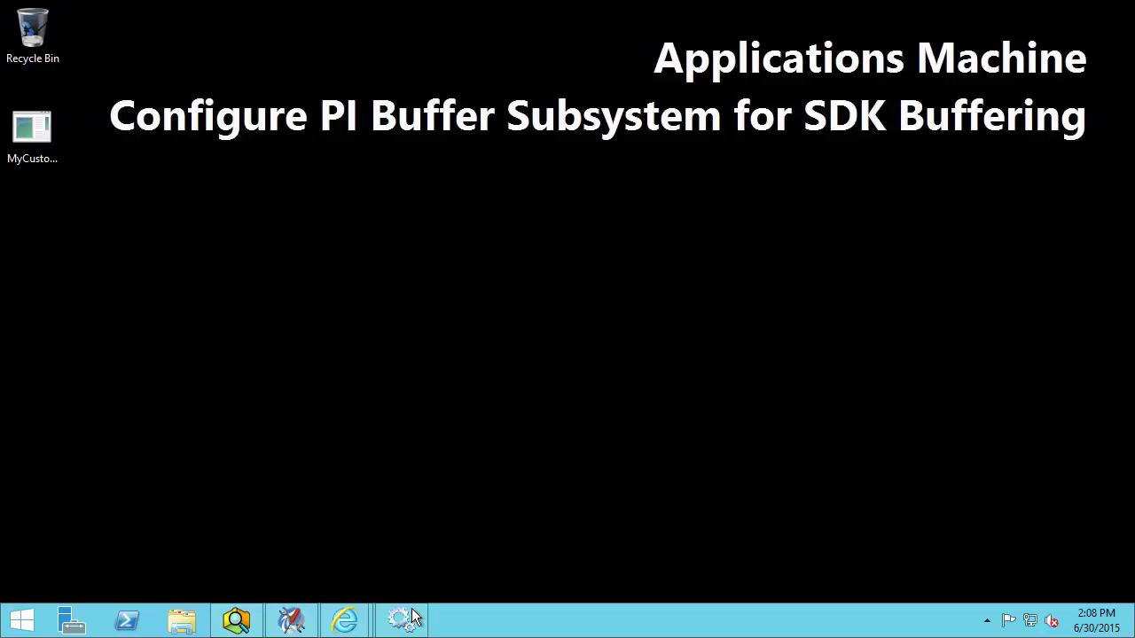
left_click(410, 612)
left_click_drag(860, 555, 931, 555)
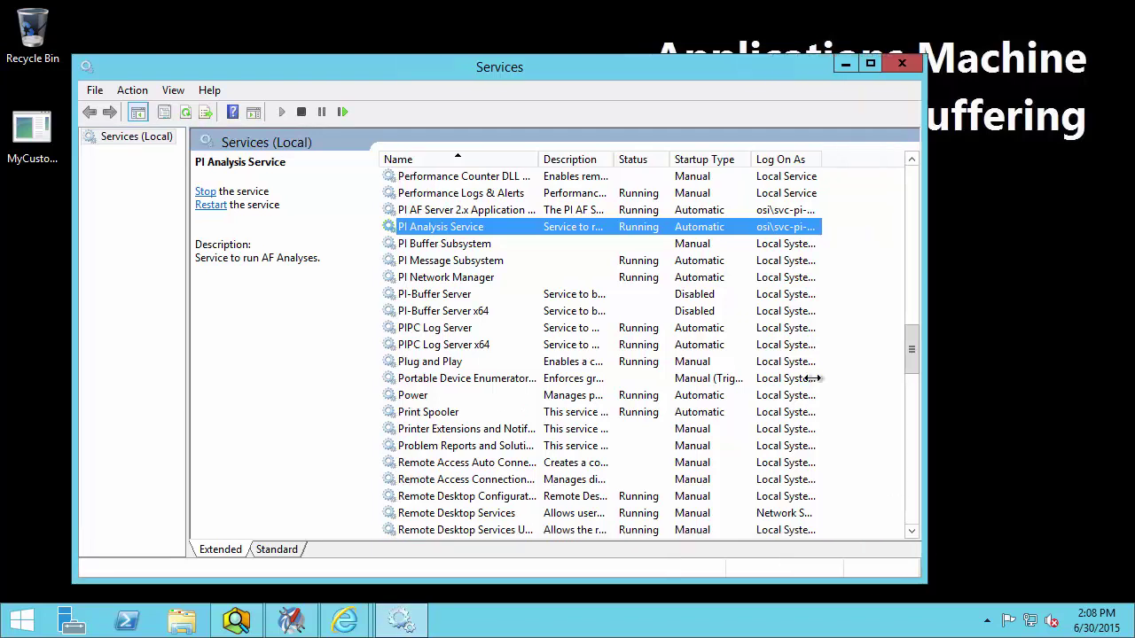
double_click(488, 246)
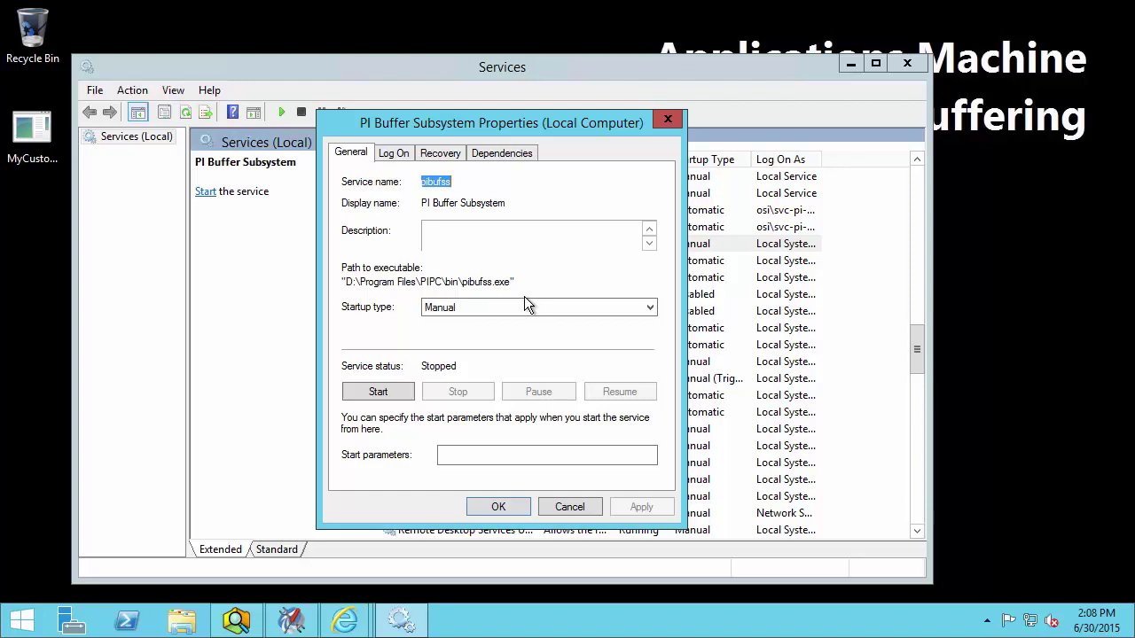
left_click(396, 152)
left_click(391, 246)
Step: Set the service to log on as osi\svc-pi-buffer with its password, then verify the Log On As column
left_click(480, 249)
type("osi\\svc-")
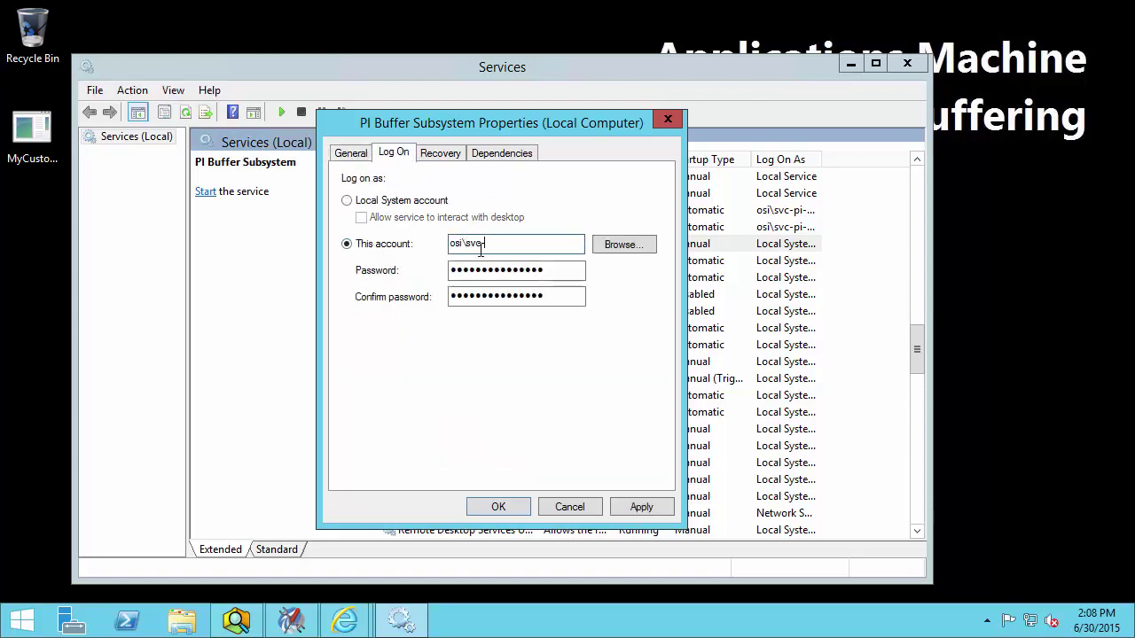
type("pi-buffer")
key("Tab")
type("••••••••")
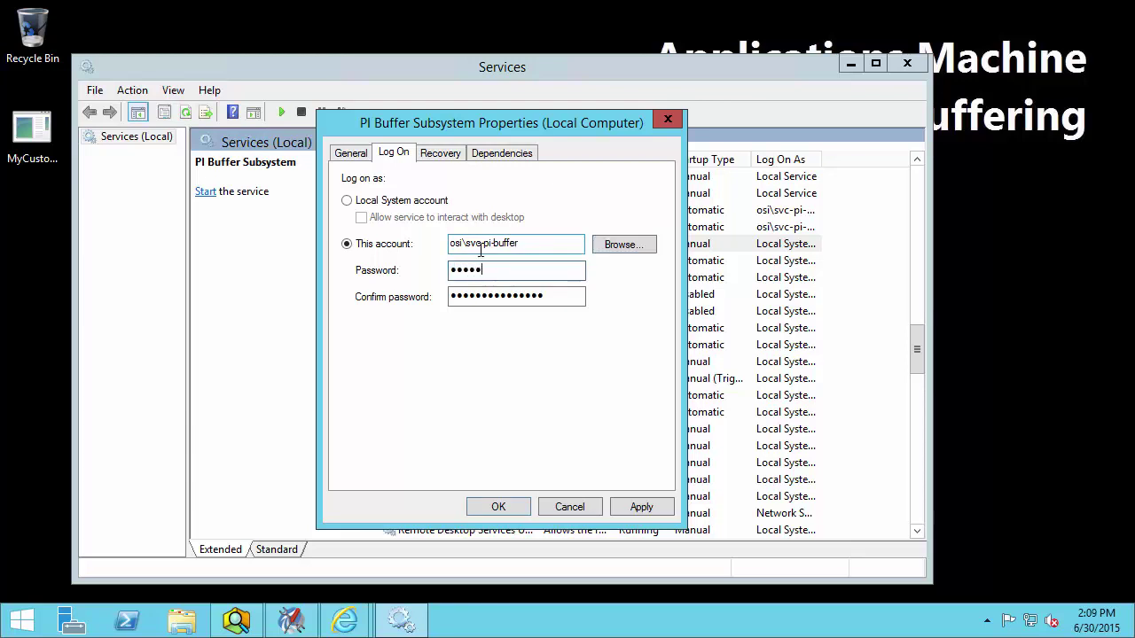
key("Tab")
type("••••••")
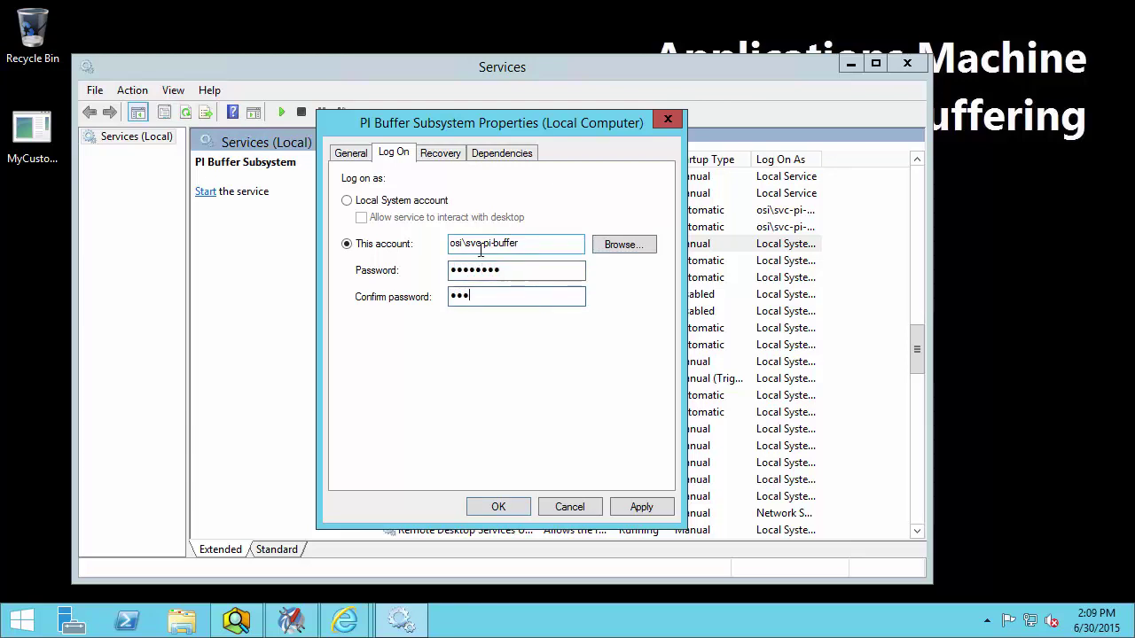
type("••")
left_click(517, 511)
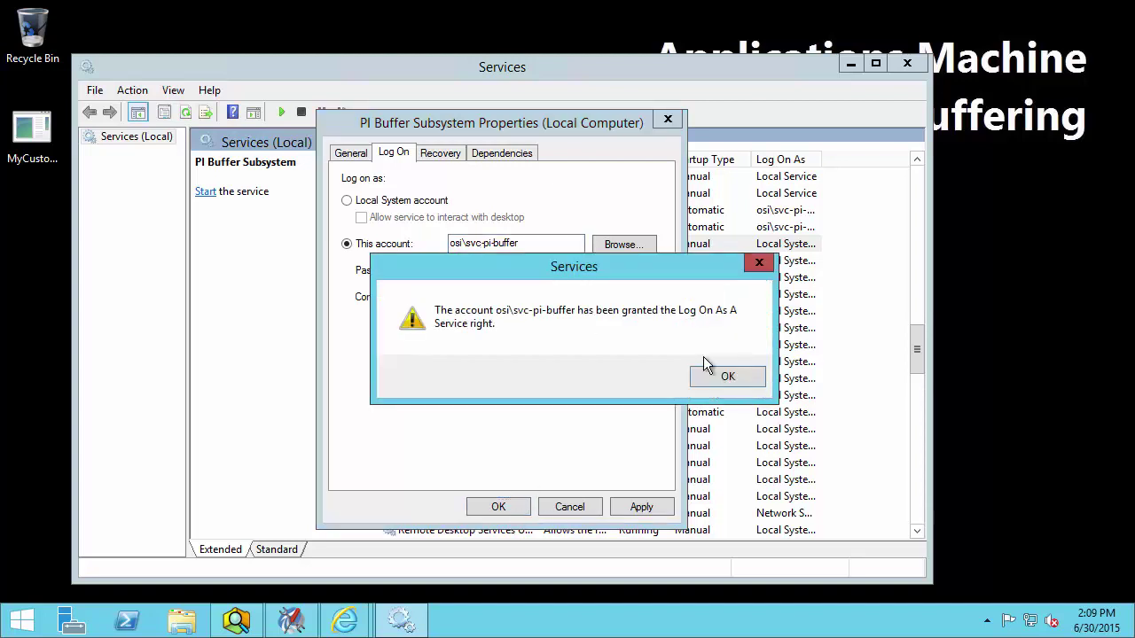
left_click(723, 376)
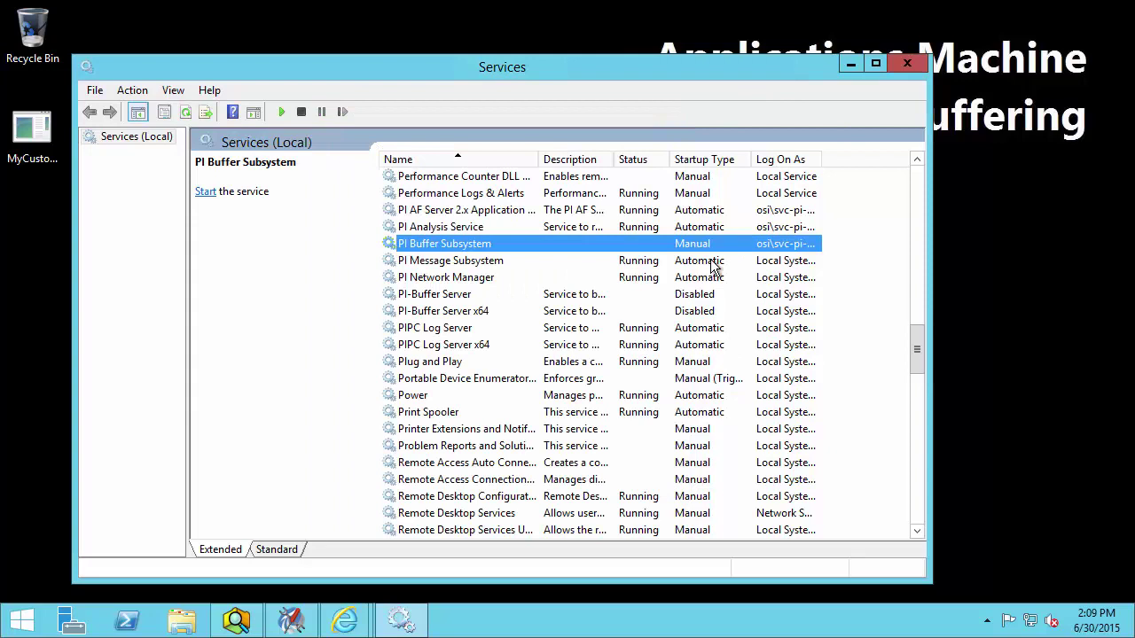
left_click_drag(820, 164, 864, 178)
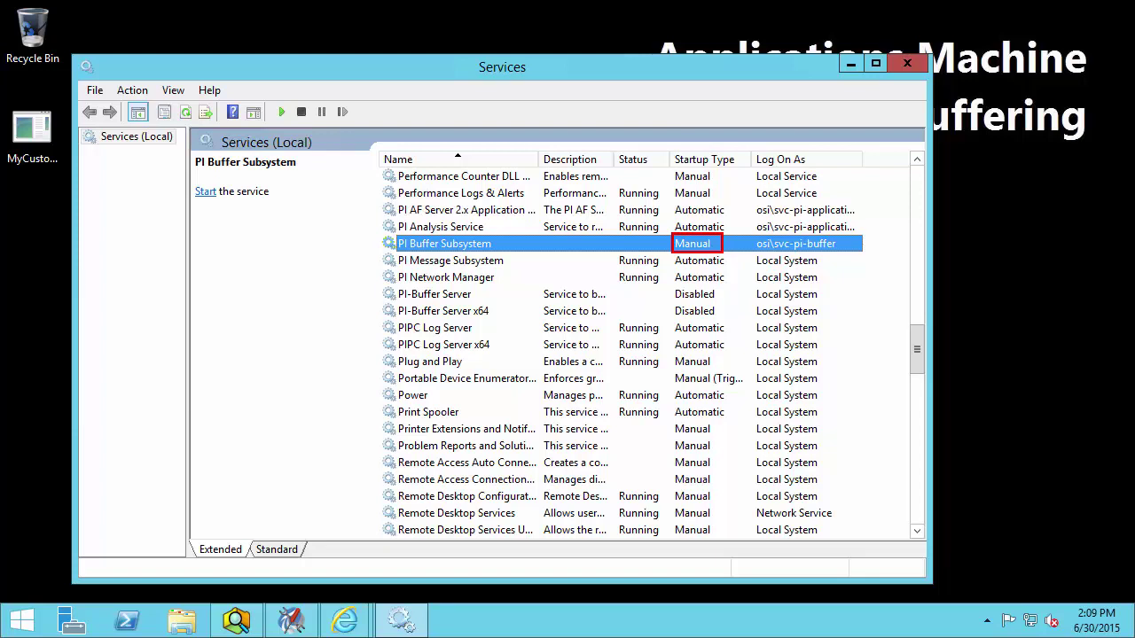
left_click(849, 66)
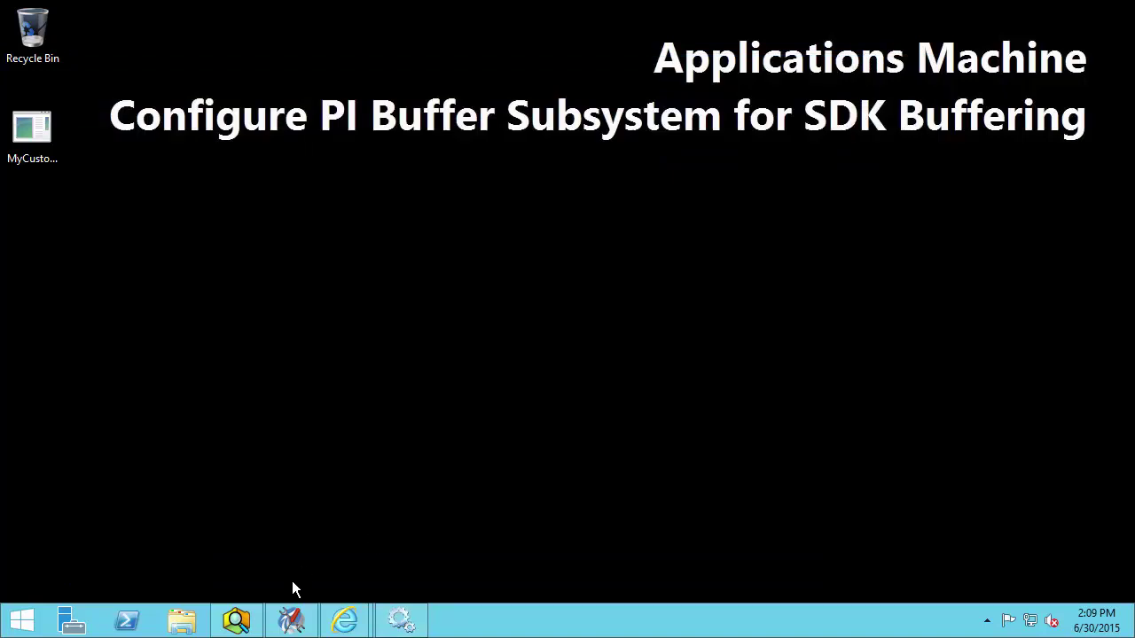
Step: Restore PI System Explorer and point out Buffering Manager in the Tools menu
left_click(236, 623)
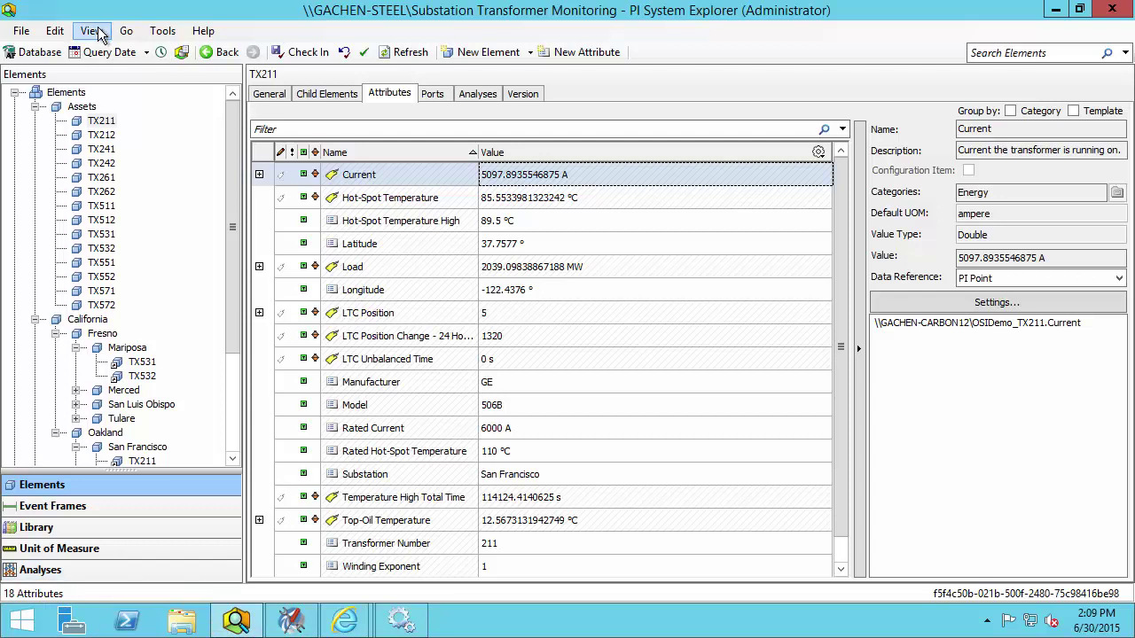
left_click(163, 31)
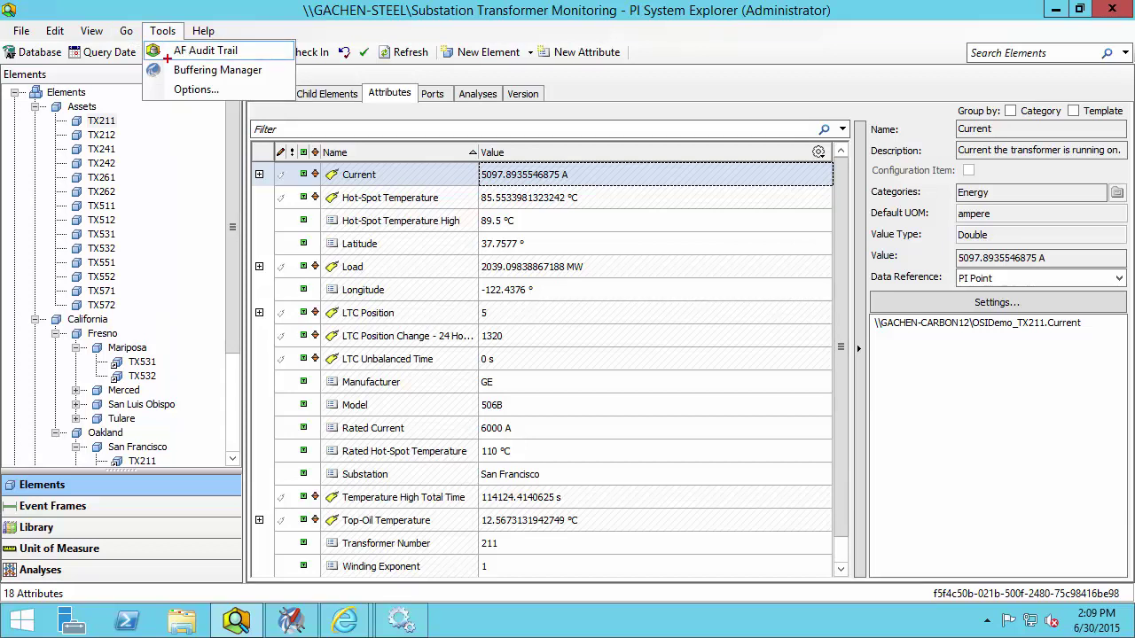
left_click_drag(167, 57, 278, 84)
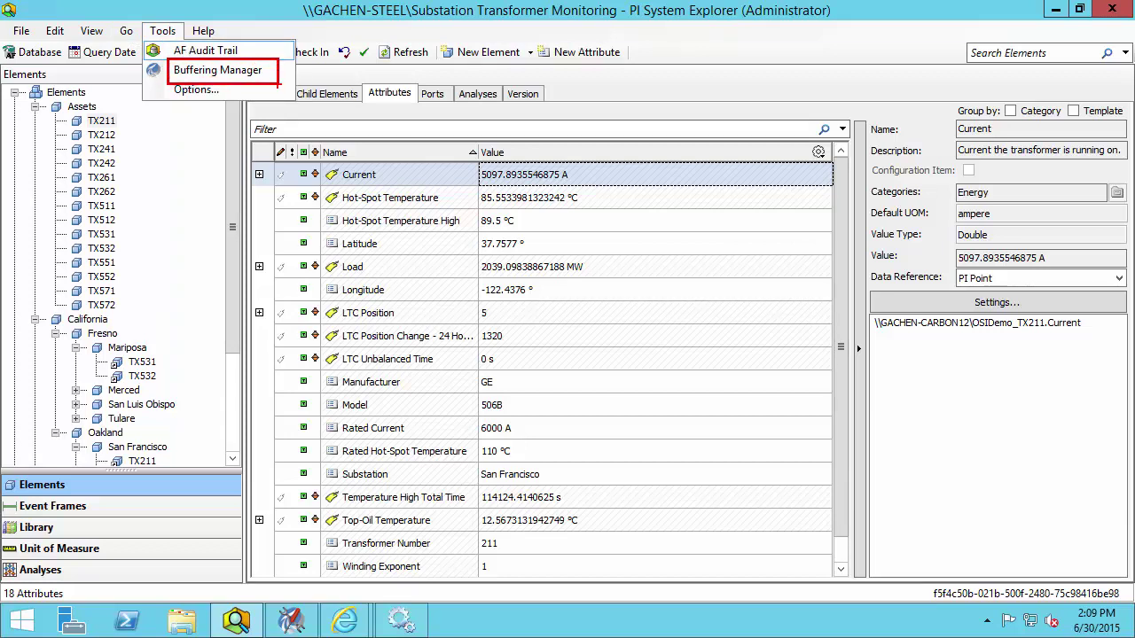
key("Escape")
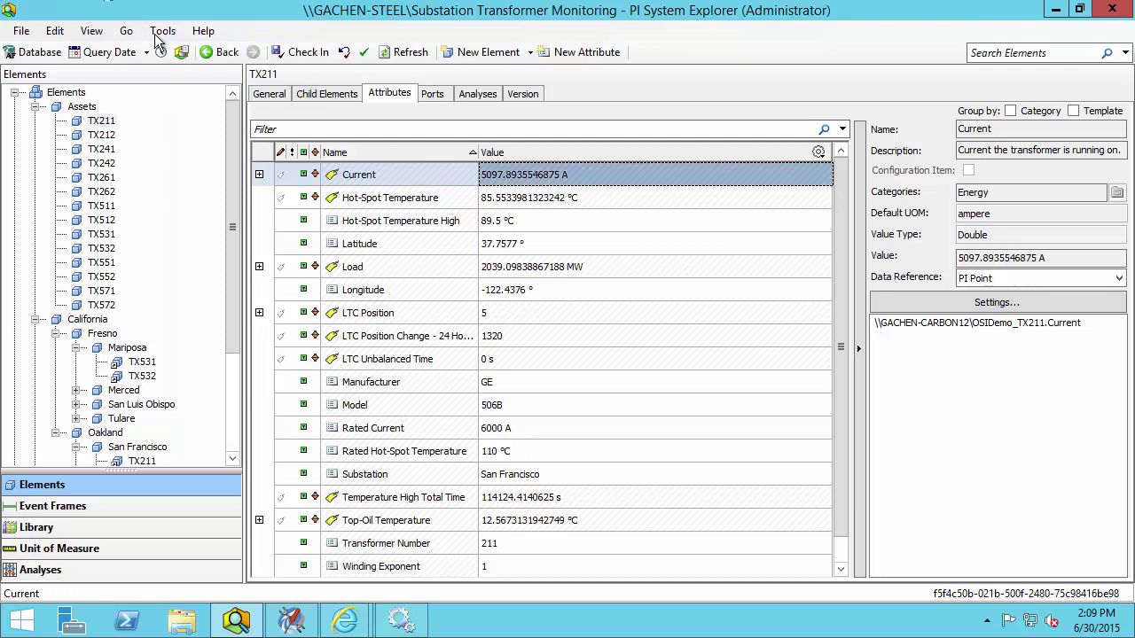
Step: Search Start for 'sdk', launch PI SDK Utility to show its Buffering options, then close it
left_click(21, 627)
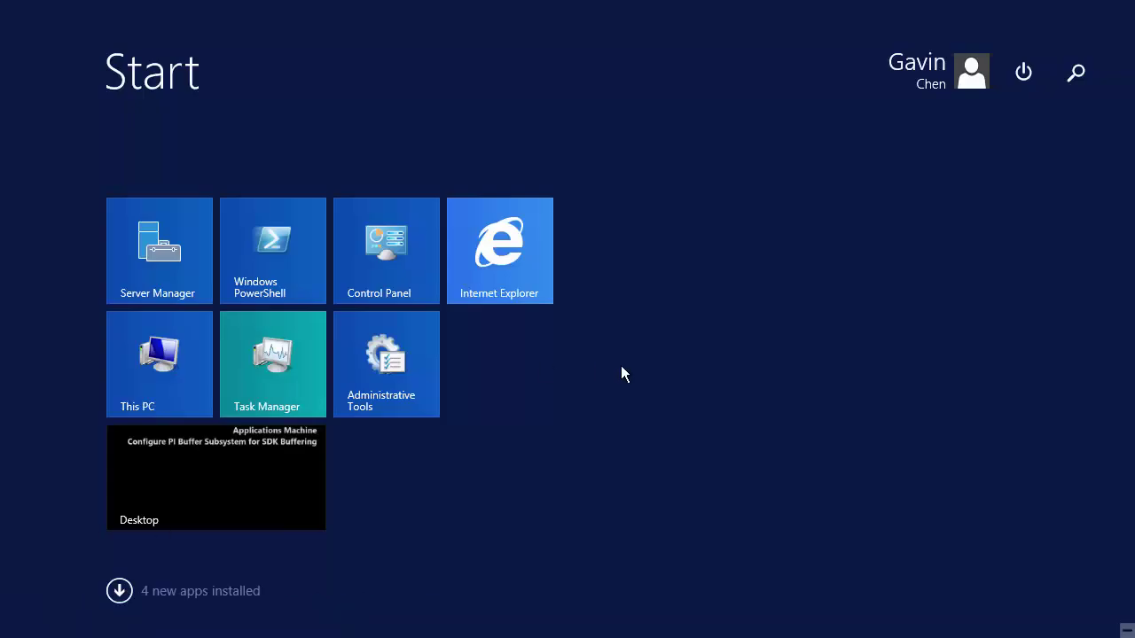
type("sdk")
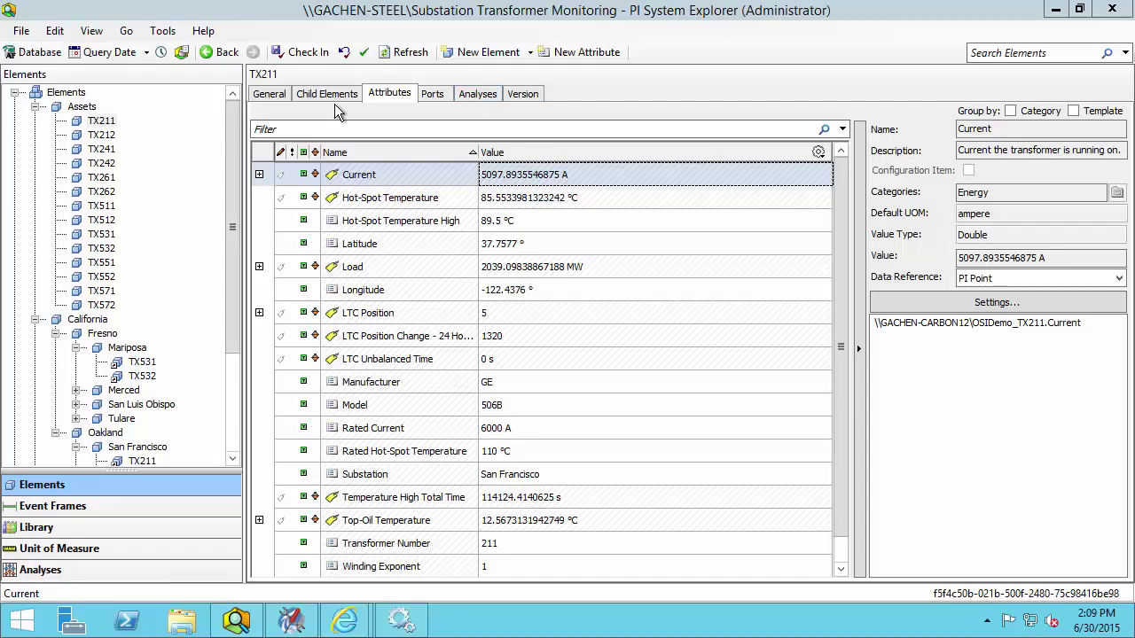
left_click(356, 139)
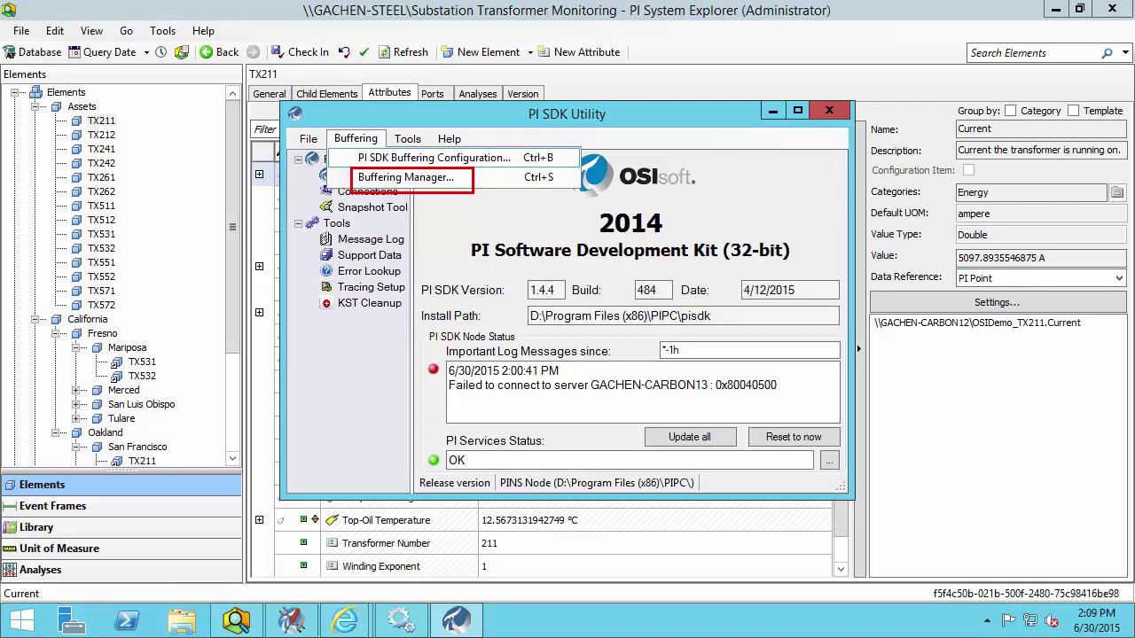
left_click(682, 133)
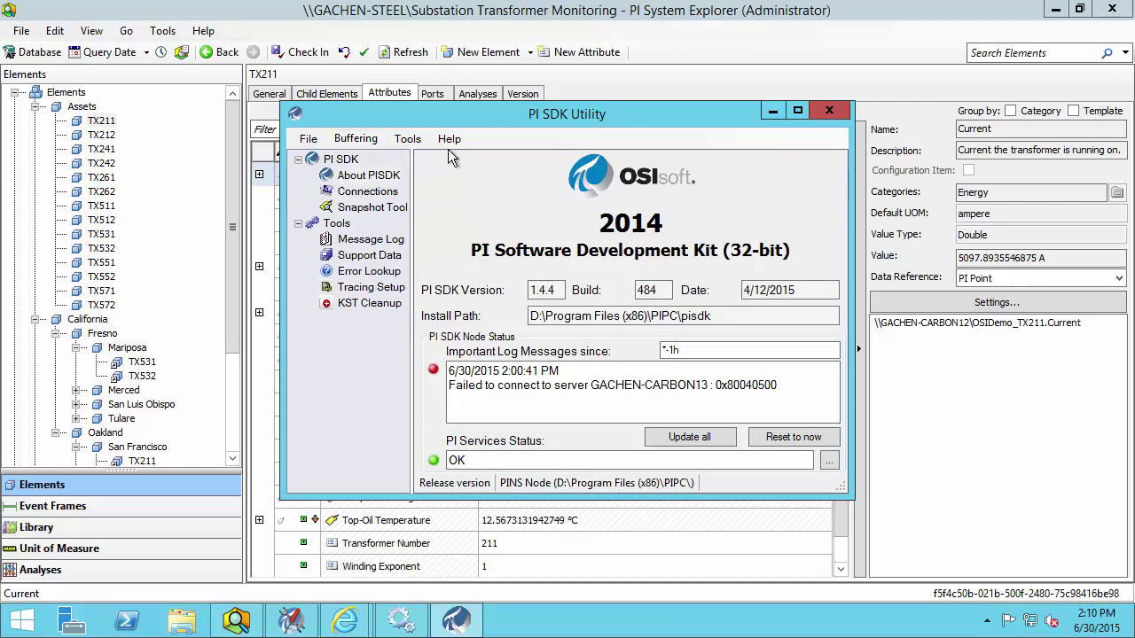
left_click(829, 110)
Step: Launch Buffering Manager from Tools and agree to configure PI Buffer Subsystem now
left_click(162, 30)
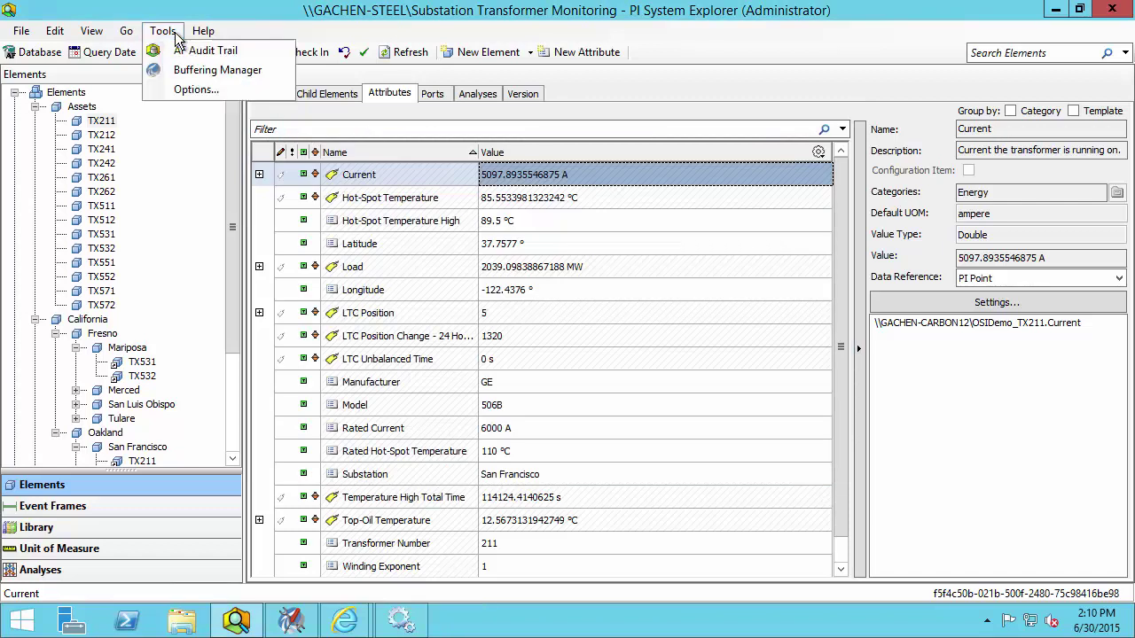
left_click(225, 72)
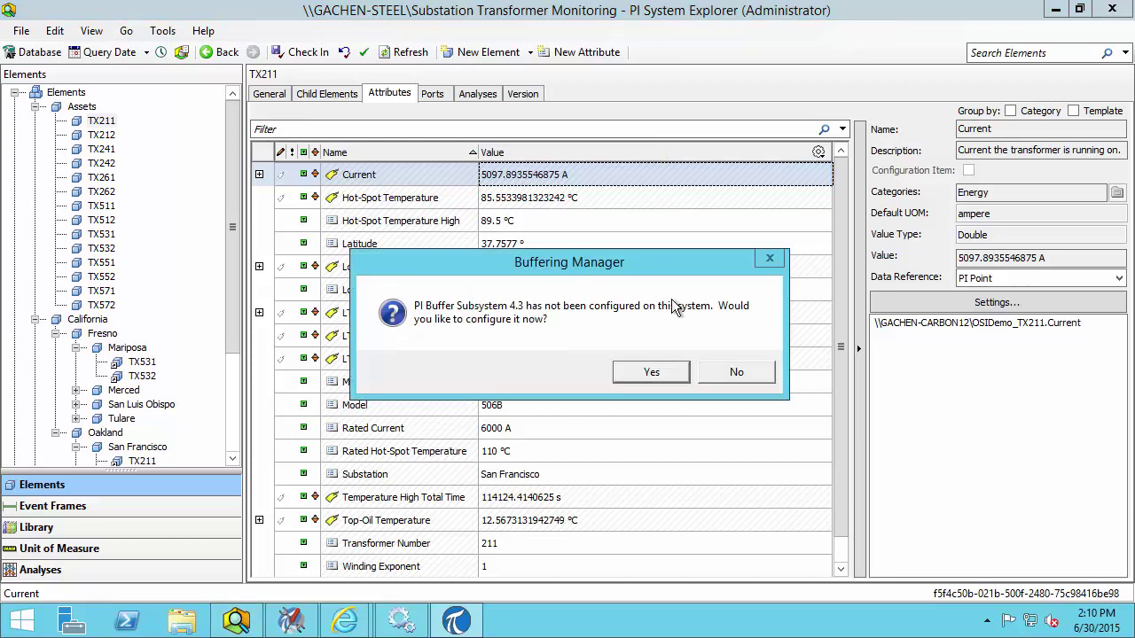
left_click(652, 372)
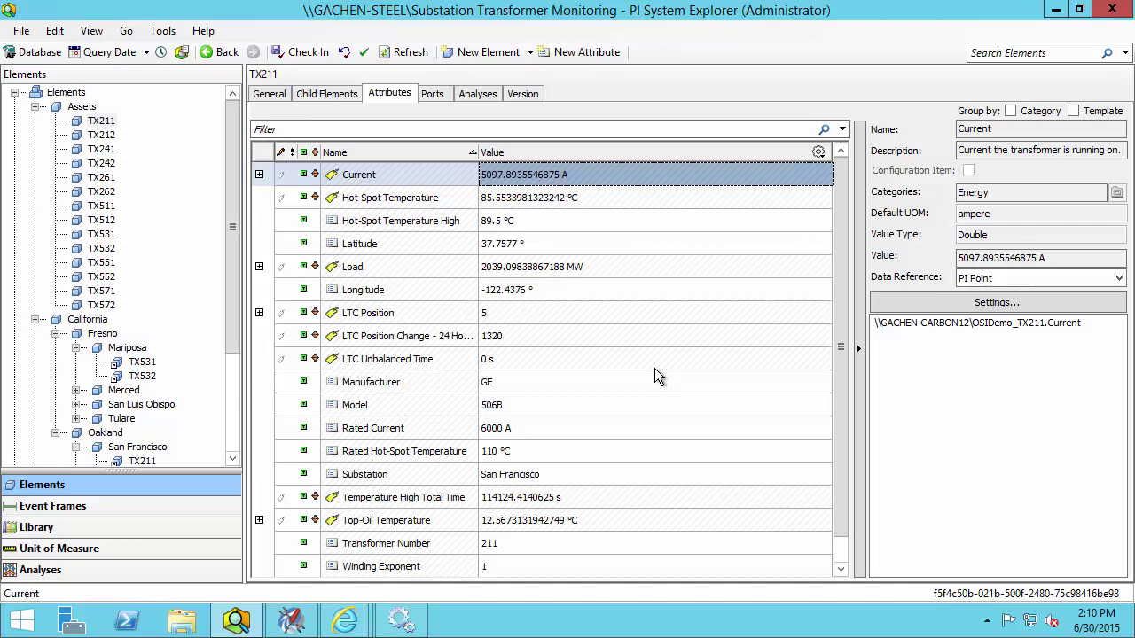
Step: Choose the Windows account, enter its password, and continue to the buffer location settings
left_click(432, 245)
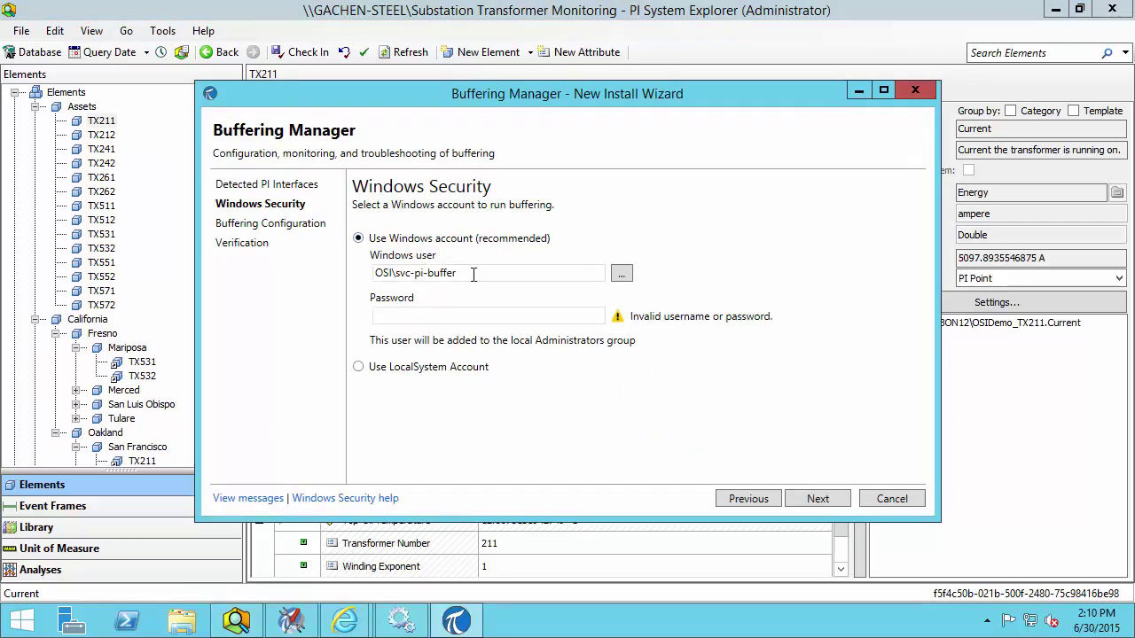
left_click(471, 314)
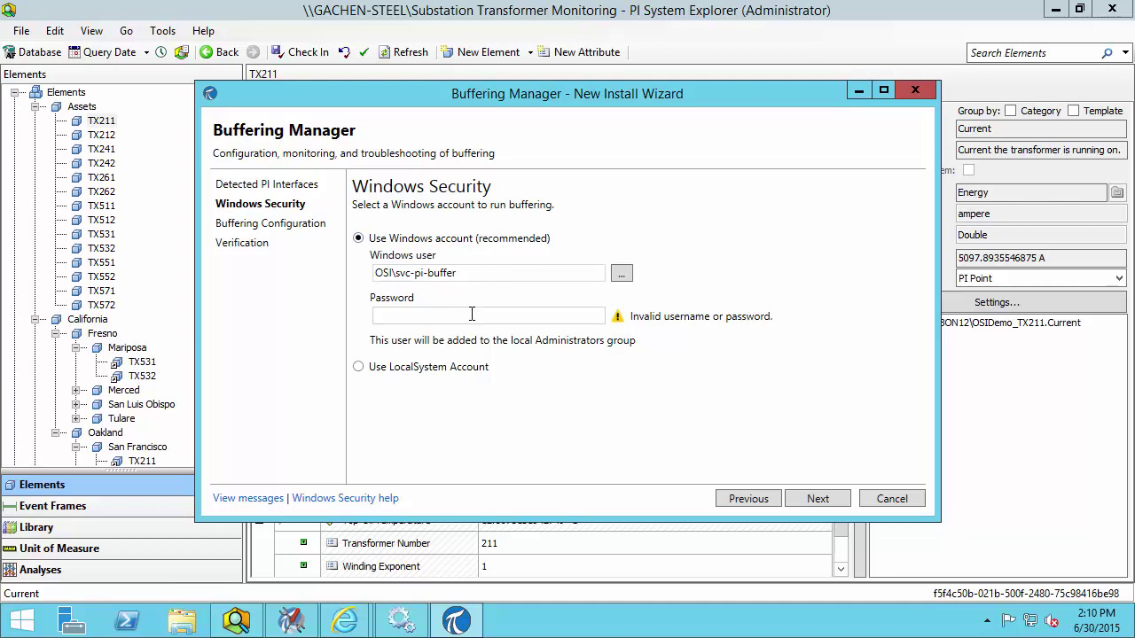
type("••••••")
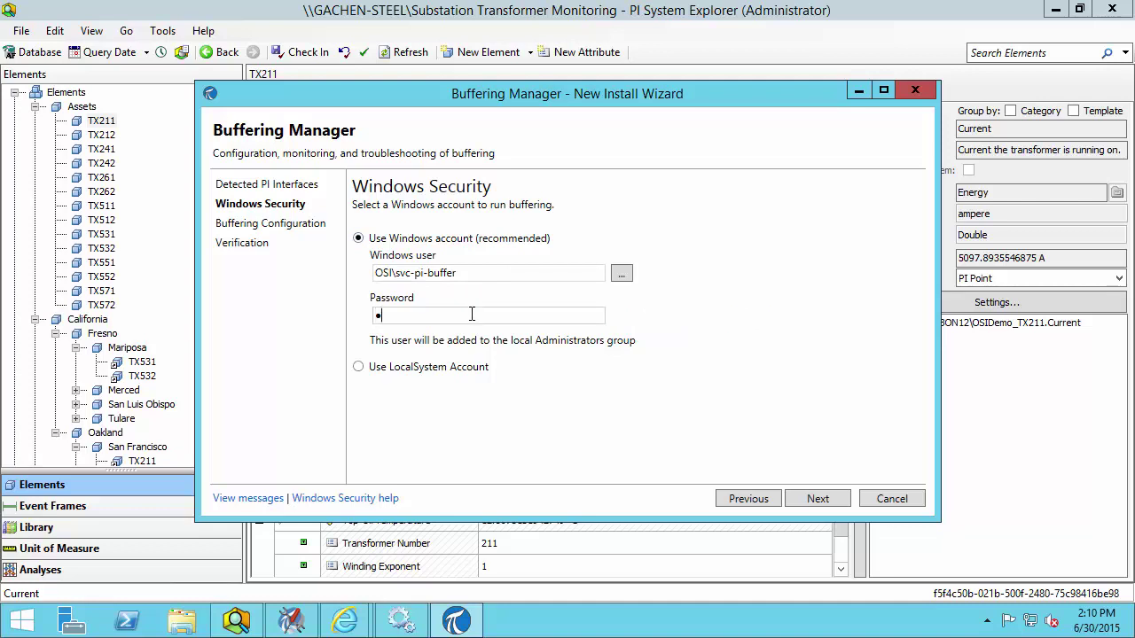
type("••")
left_click_drag(504, 328, 647, 351)
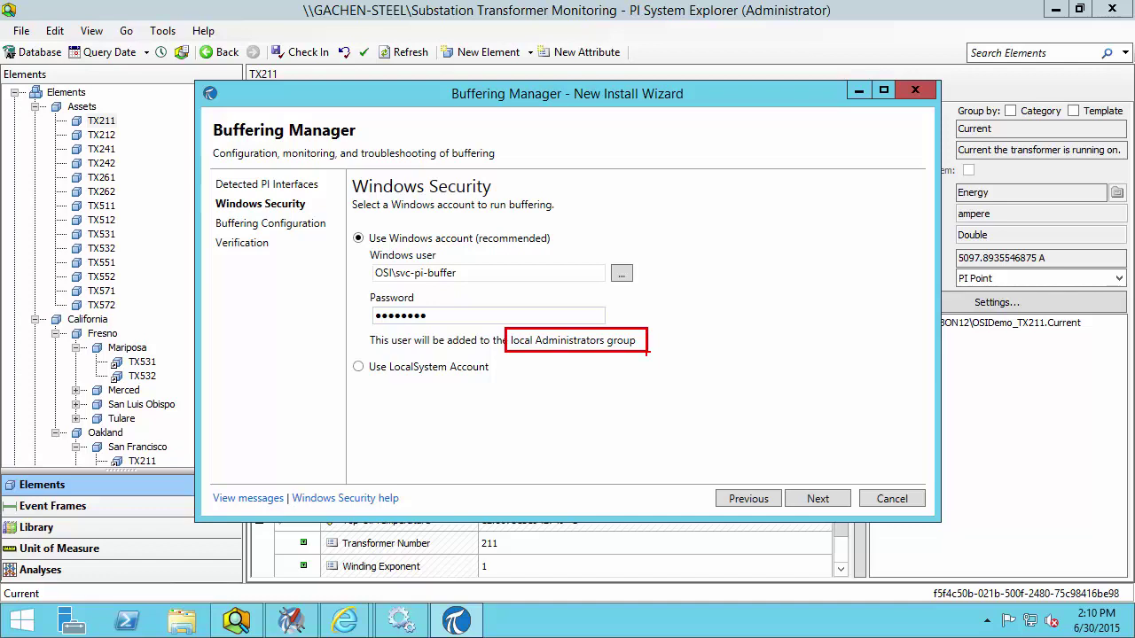
key("Escape")
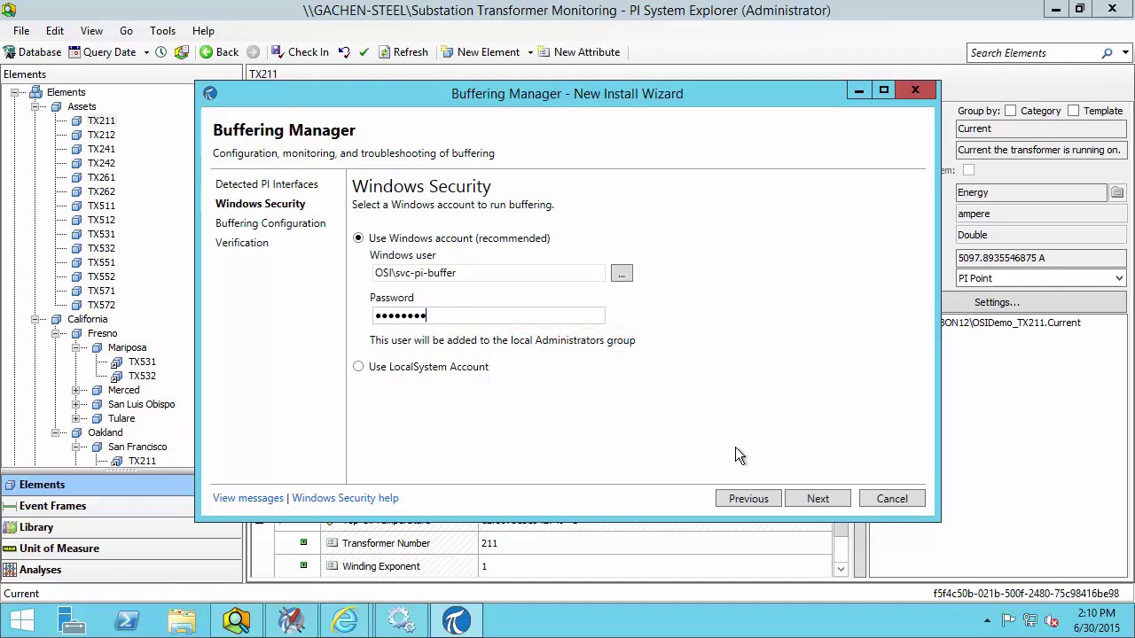
left_click(845, 500)
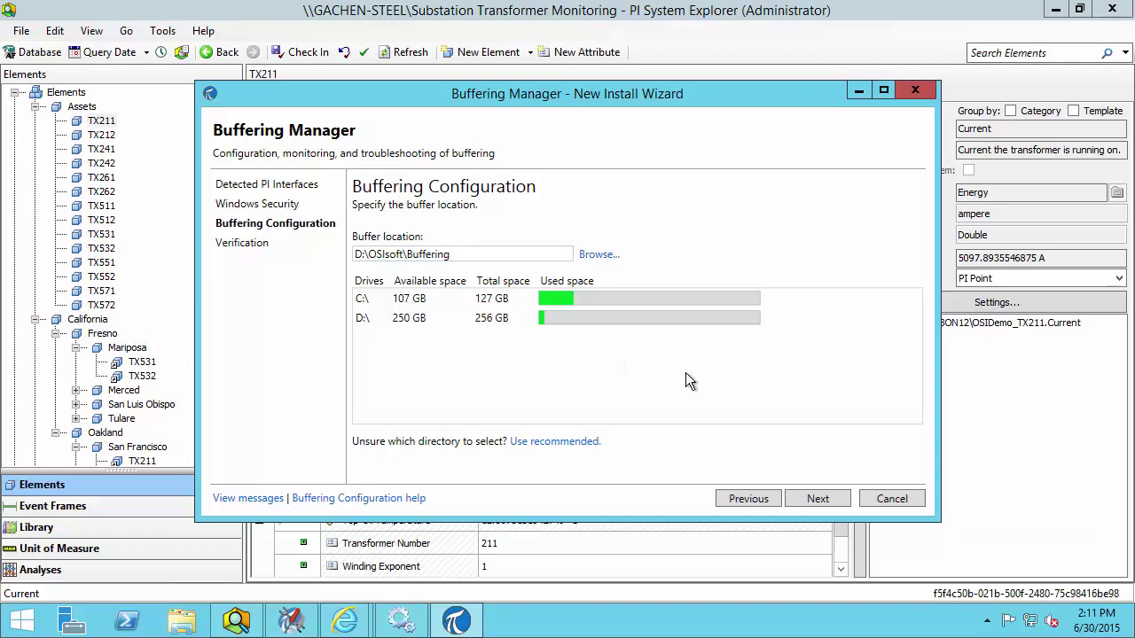
Step: Accept D:\OSIsoft\Buffering as buffer location, let verification start PI Buffer Subsystem, and exit the wizard
left_click(816, 497)
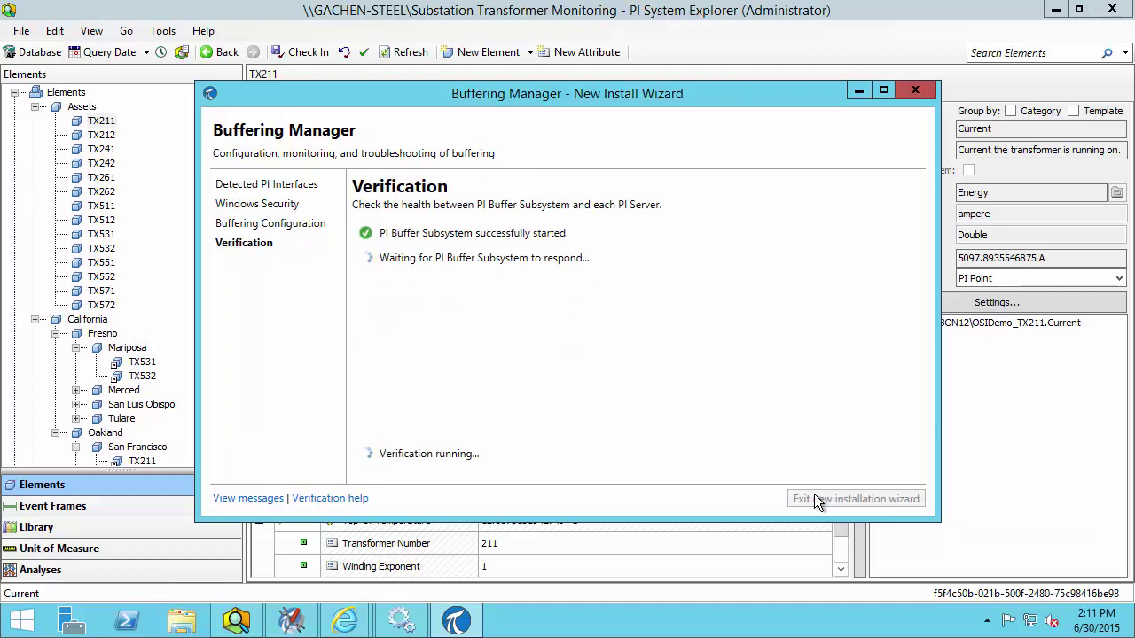
left_click(814, 497)
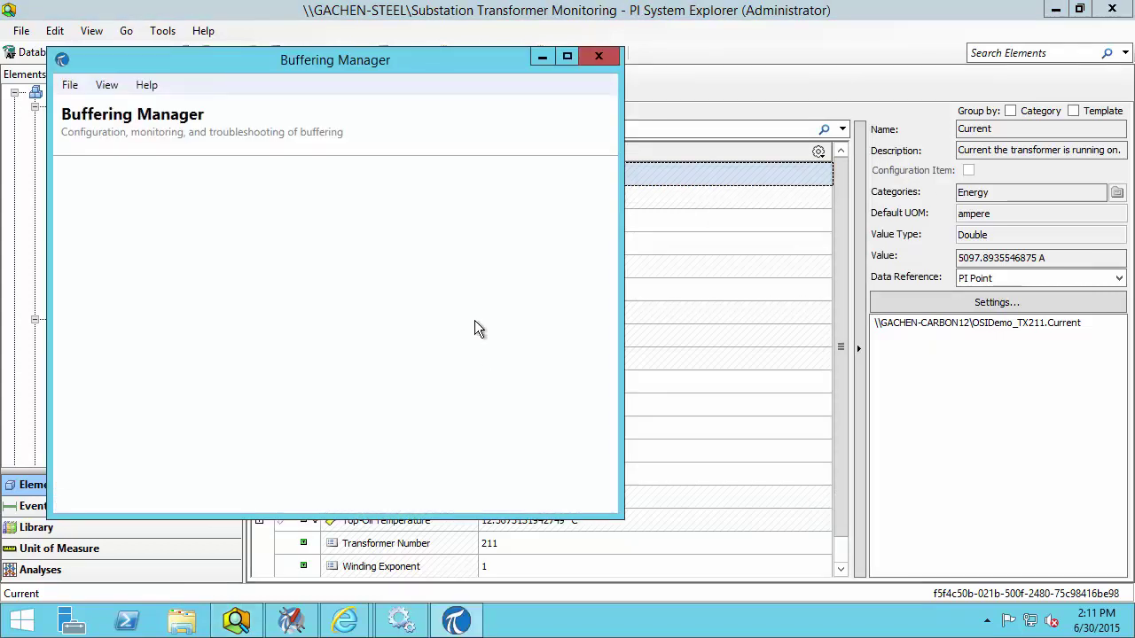
Step: Drag Buffering Manager aside so its global status shows no issues and 0 events queued
left_click_drag(280, 62, 397, 79)
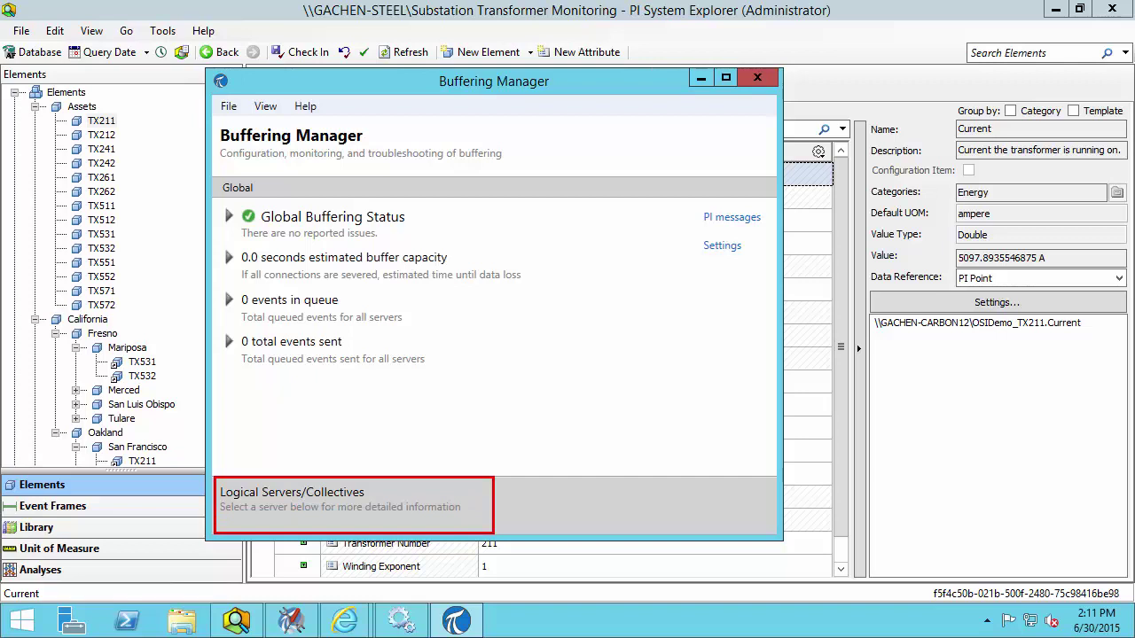
Step: Use File > Add server to select the GACHEN-CARBON collective and continue to its security step
left_click(228, 107)
left_click(251, 127)
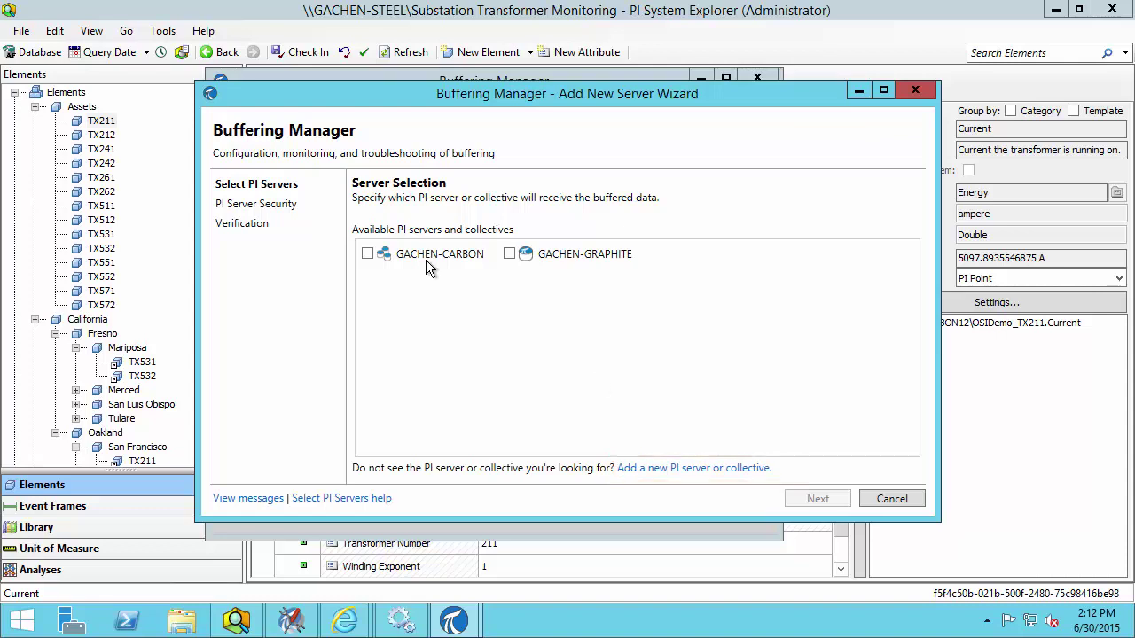
left_click(368, 254)
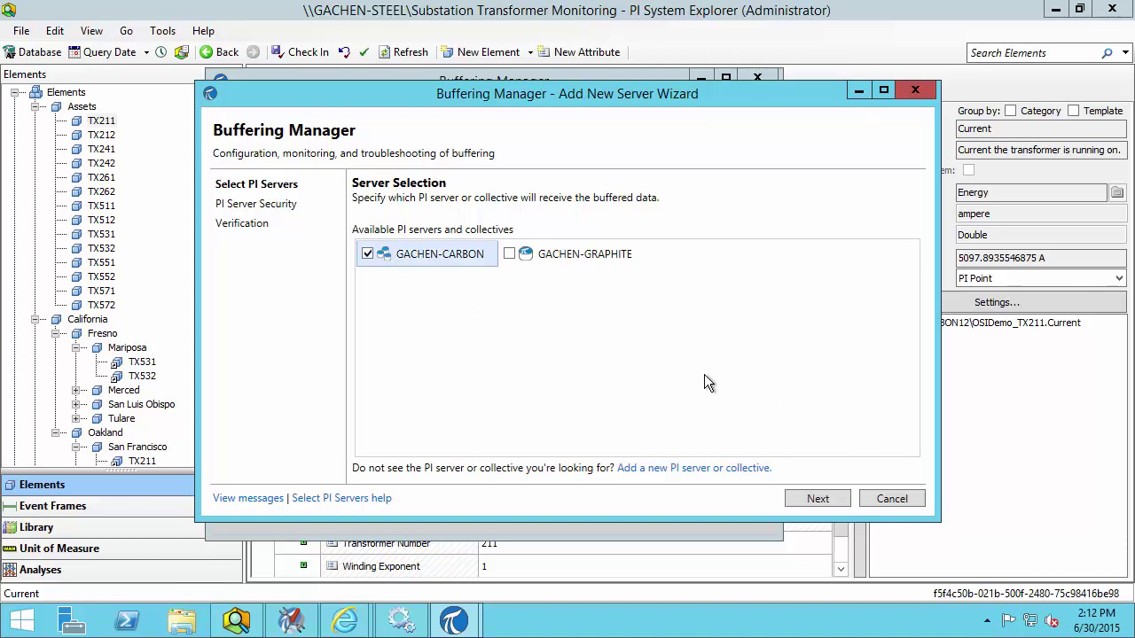
left_click(824, 499)
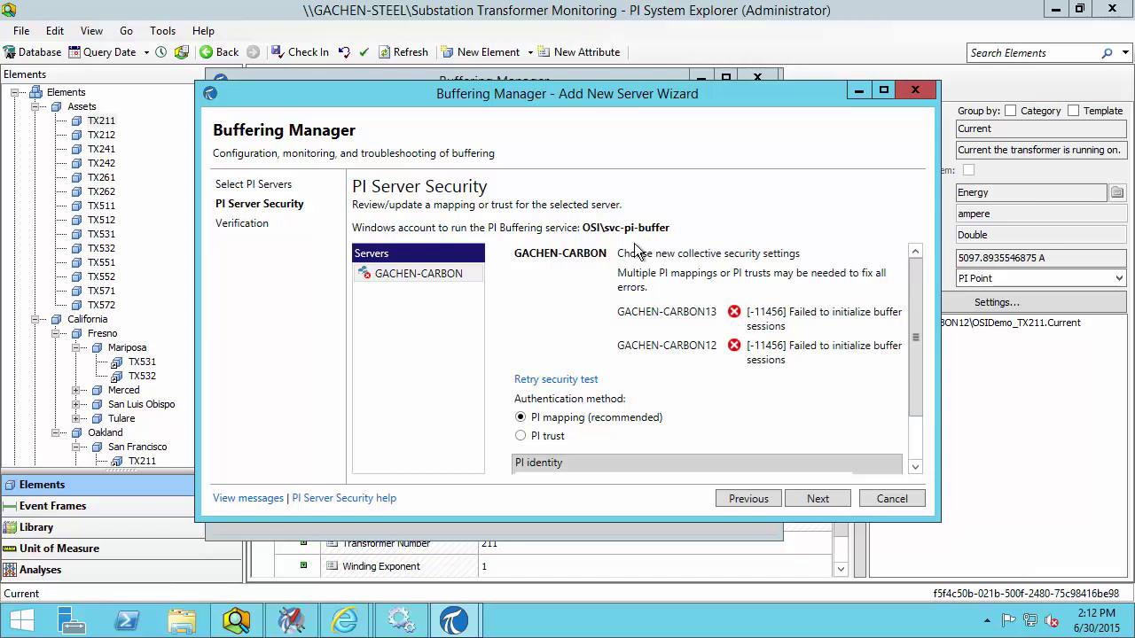
Step: Highlight the buffering account and failed buffer session errors, keeping PI mapping (recommended) as authentication
key("ctrl+2")
mouse_move(579, 218)
left_mouse_down()
mouse_move(695, 242)
mouse_move(677, 238)
left_mouse_up()
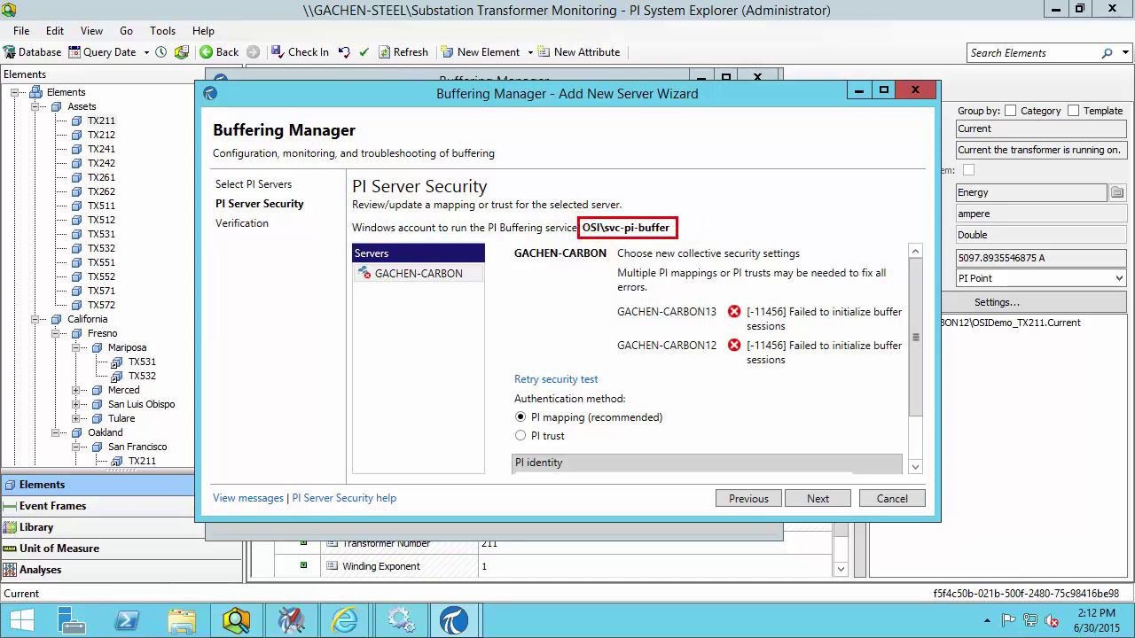
key("e")
mouse_move(717, 295)
left_mouse_down()
mouse_move(855, 372)
mouse_move(906, 379)
left_mouse_up()
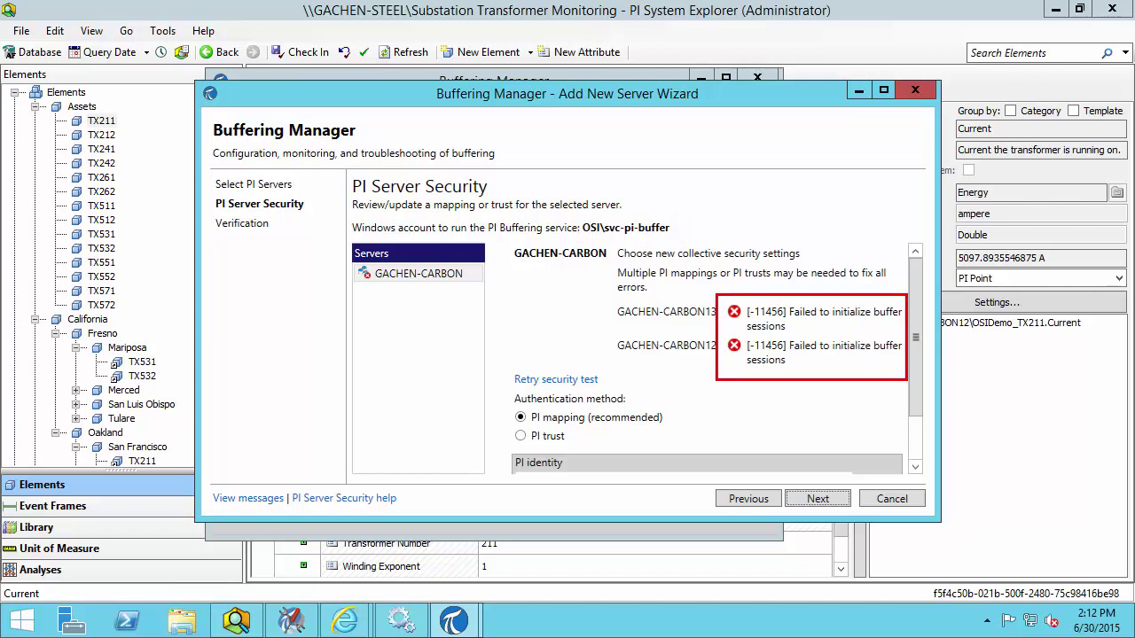
key("Escape")
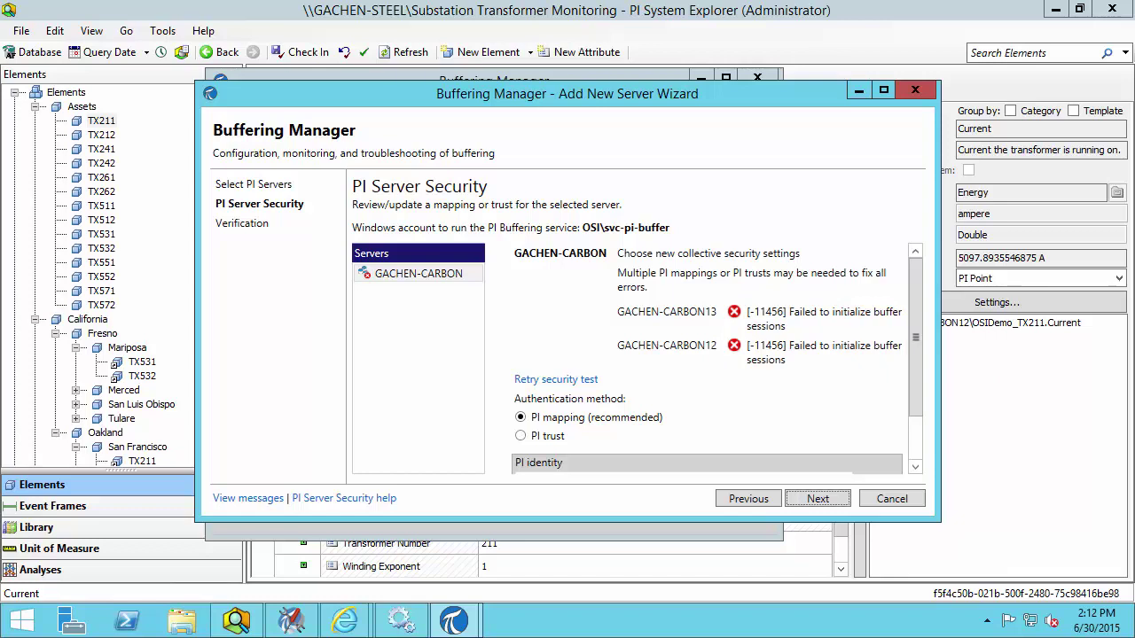
left_click_drag(912, 355, 910, 396)
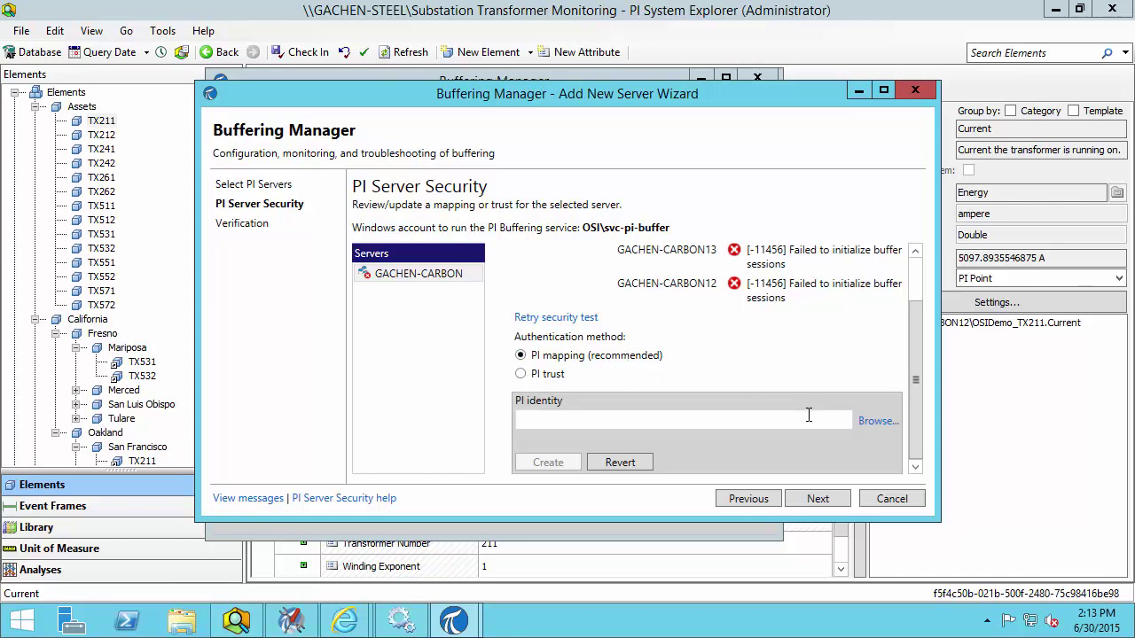
Step: Select PIInterfaces_Buffers as the PI identity for the buffering service account's mapping
left_click(887, 426)
left_click(440, 323)
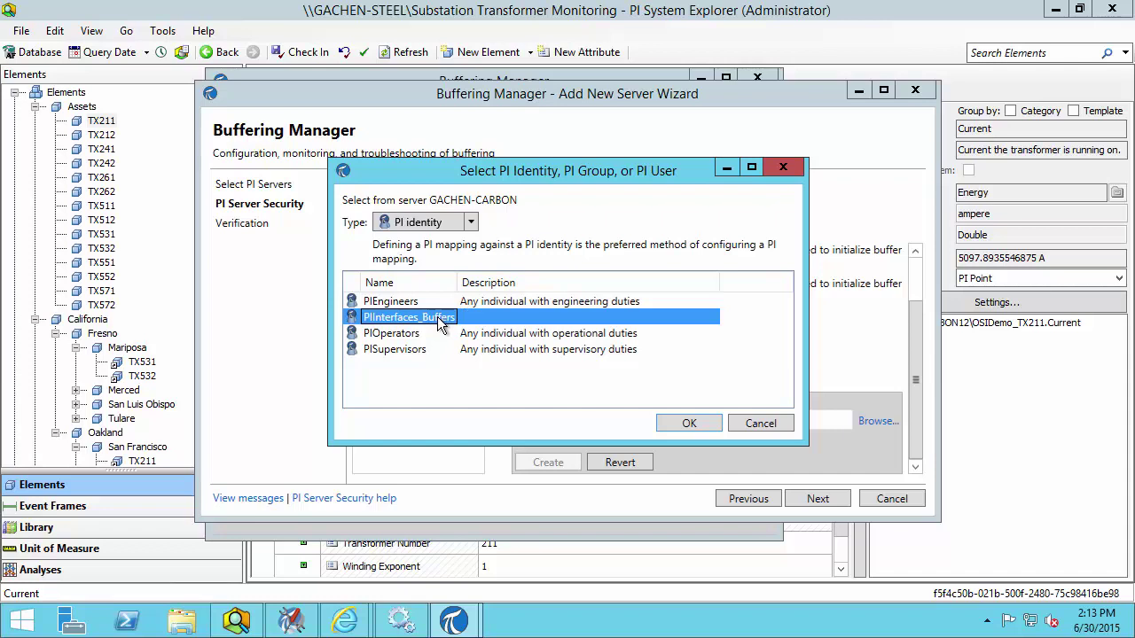
left_click(674, 425)
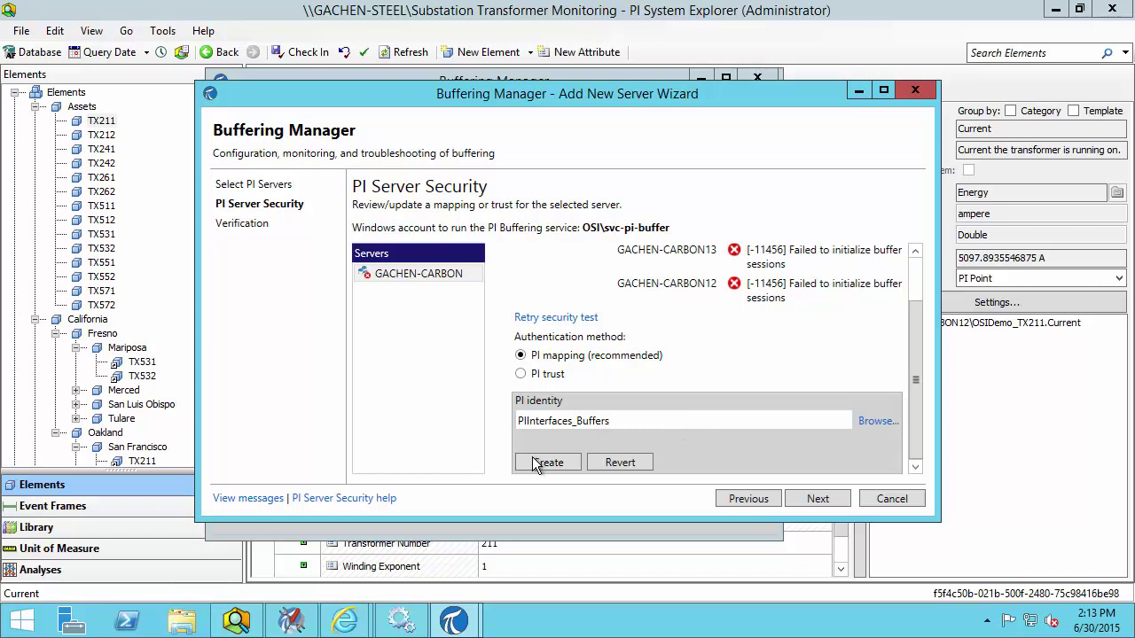
Step: Create the mapping so GACHEN-CARBON's security test succeeds, then go to PI System Management Tools
left_click(534, 461)
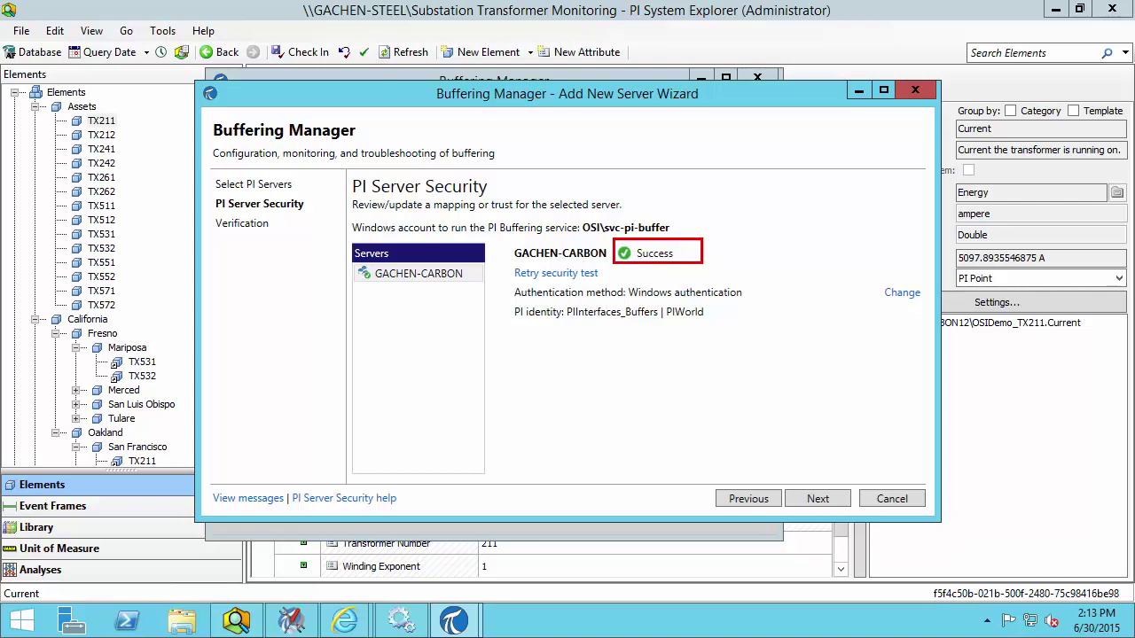
left_click(751, 250)
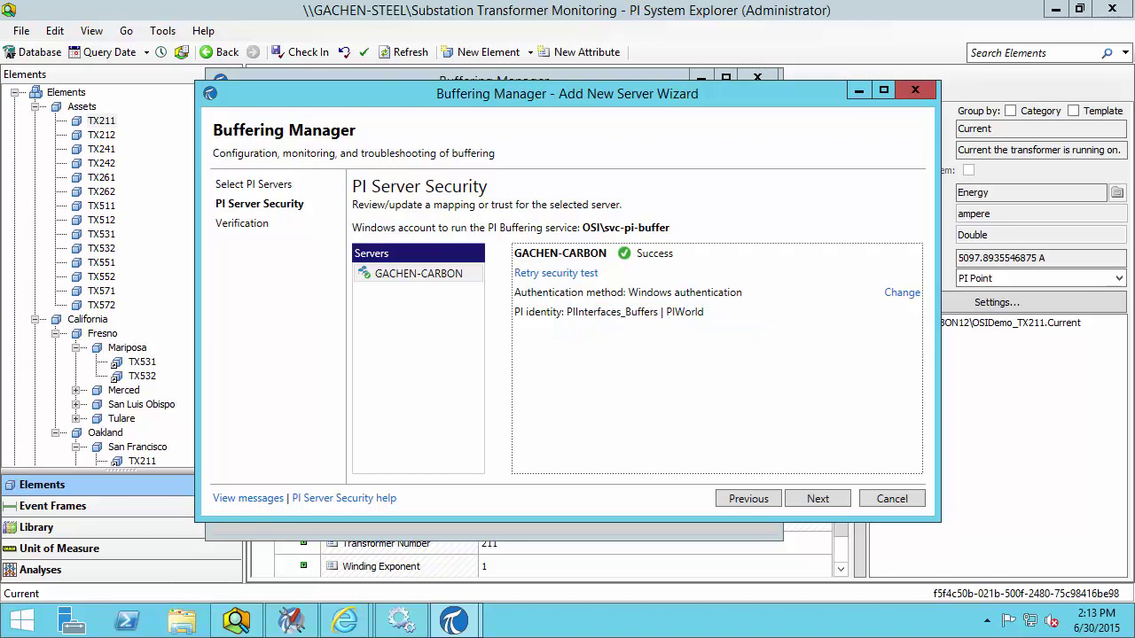
left_click(293, 620)
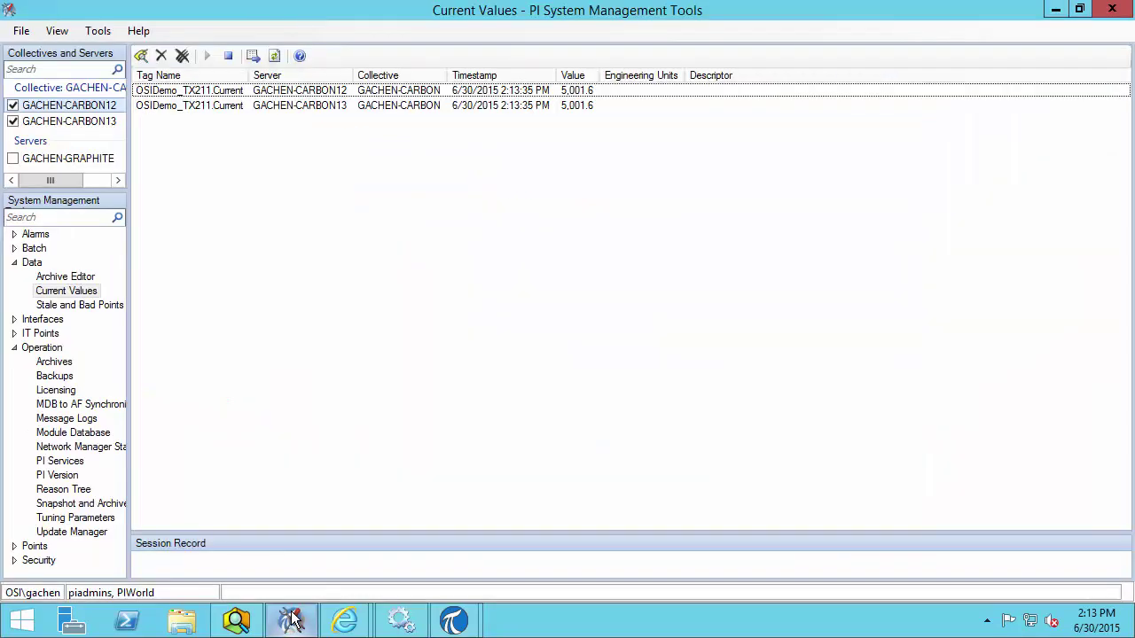
Step: Limit work to GACHEN-CARBON12, review PIPOINT's database security, and bring up an empty Point Builder
left_click(13, 122)
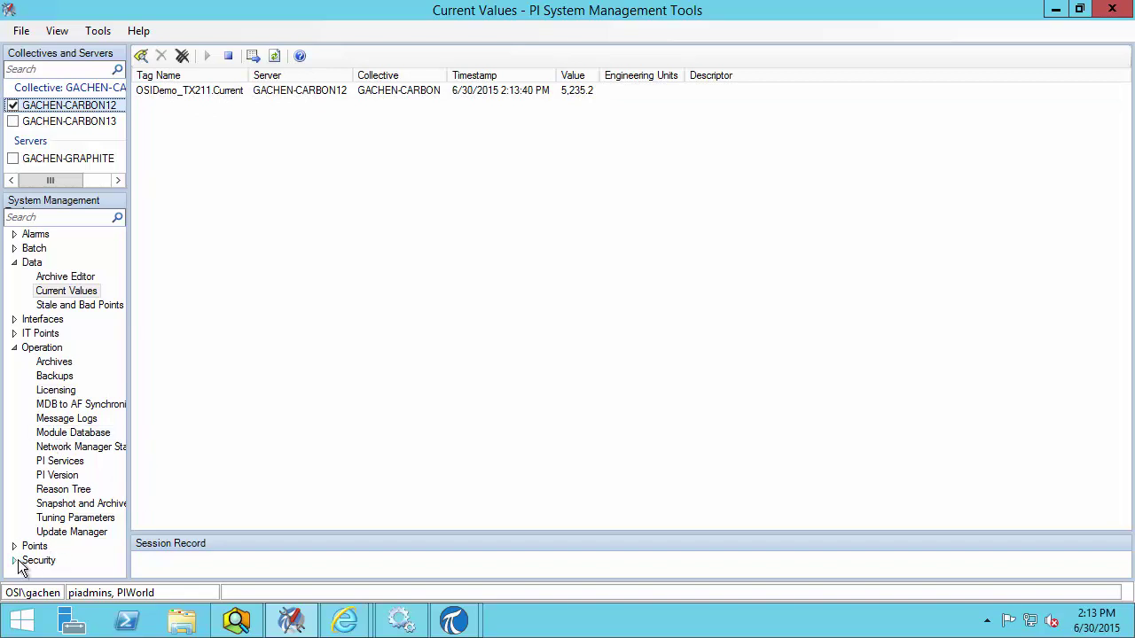
double_click(40, 560)
left_click(50, 505)
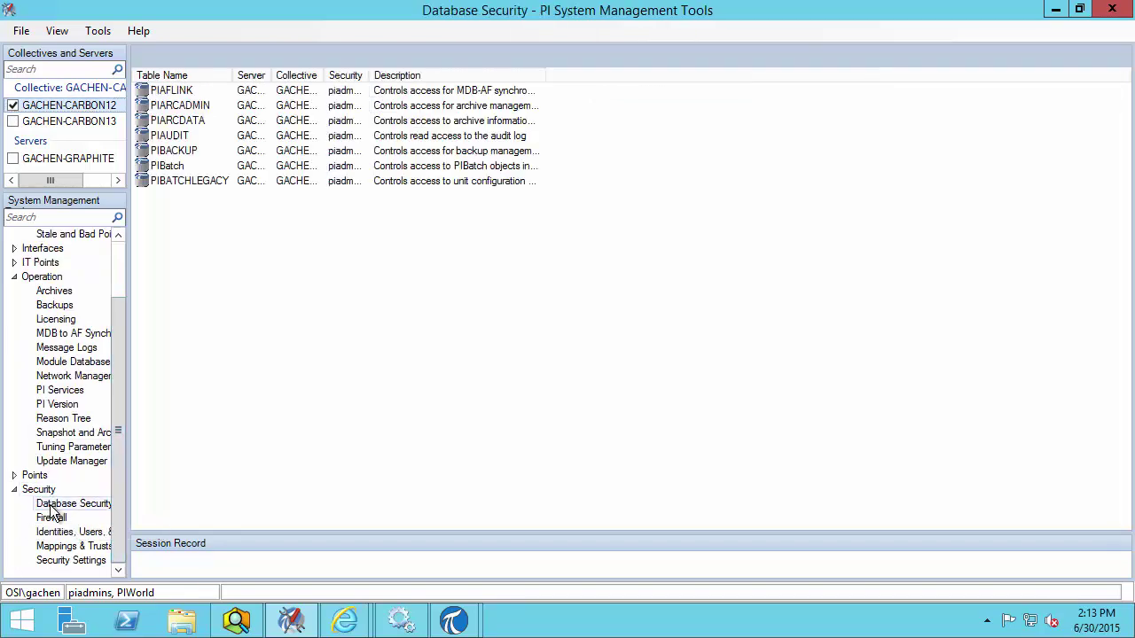
left_click(192, 301)
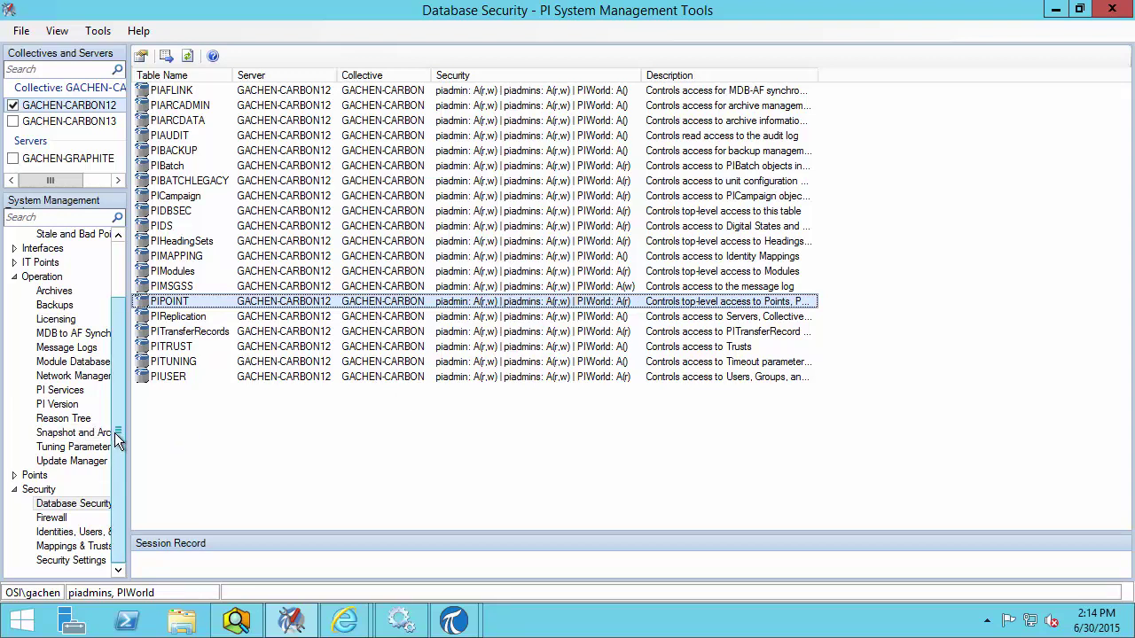
left_click(35, 475)
left_click(61, 518)
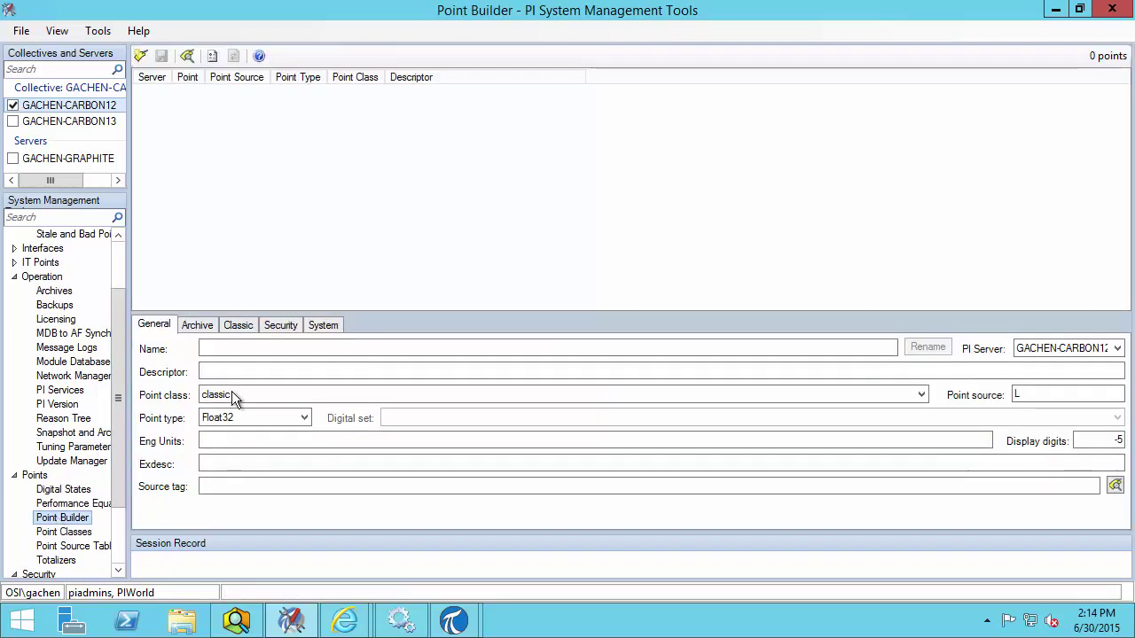
Step: Search for points with Point Source osi* and load OSIDEMO_Rig1.API Well Number.PV
left_click(192, 57)
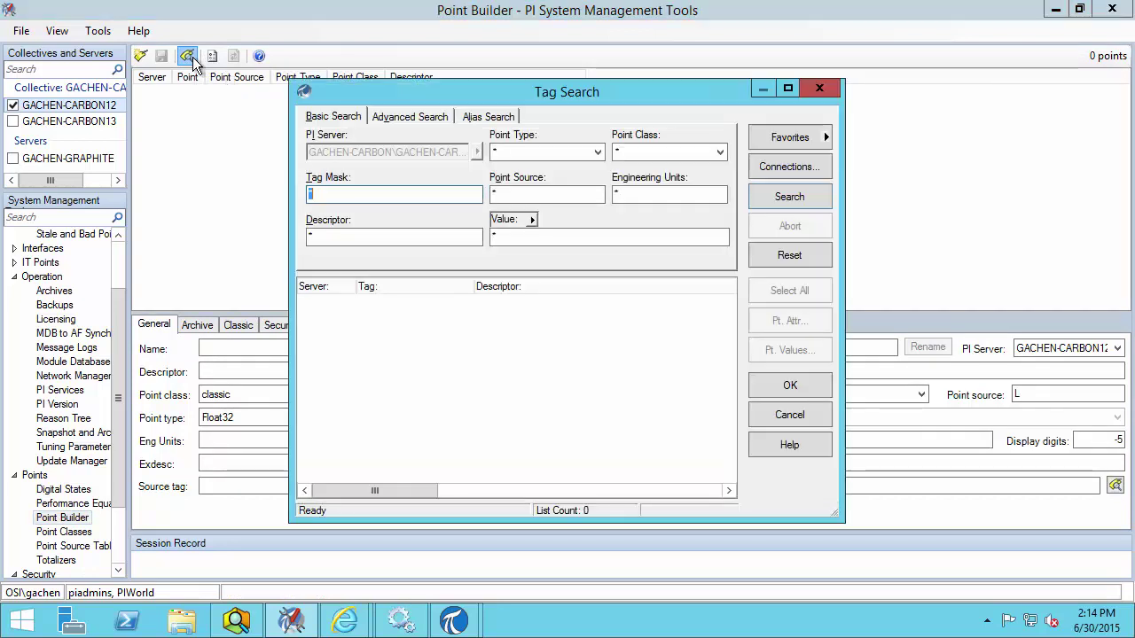
left_click(546, 199)
type("osi*")
key("Return")
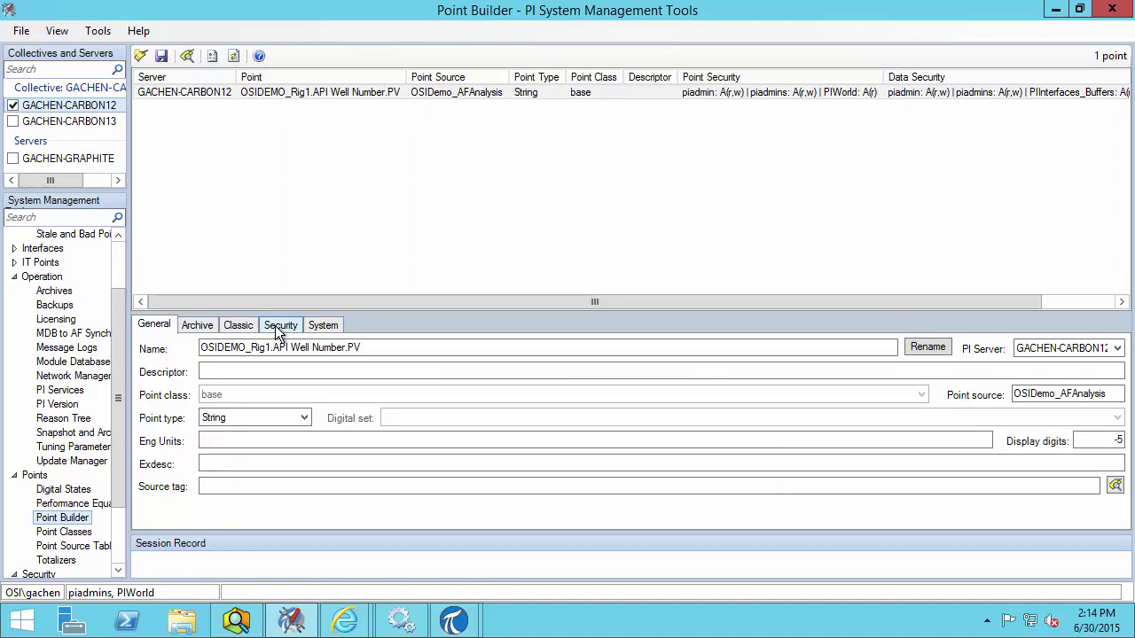
Step: Review the point's security: PIWorld permissions and PIInterfaces_Buffers read/write data access
left_click(278, 325)
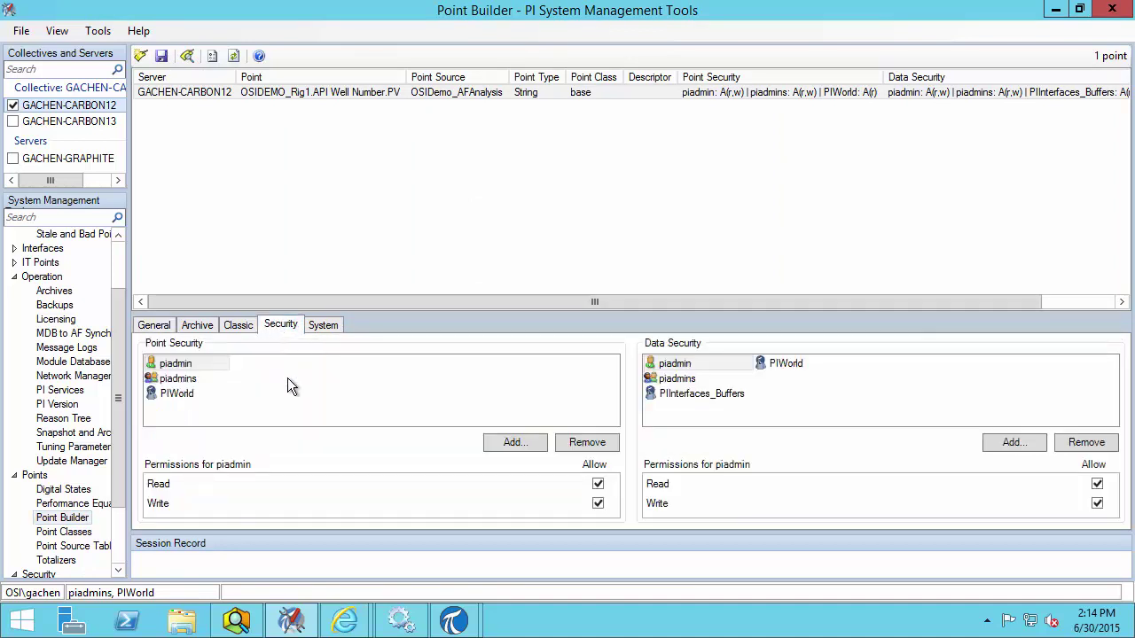
left_click(181, 399)
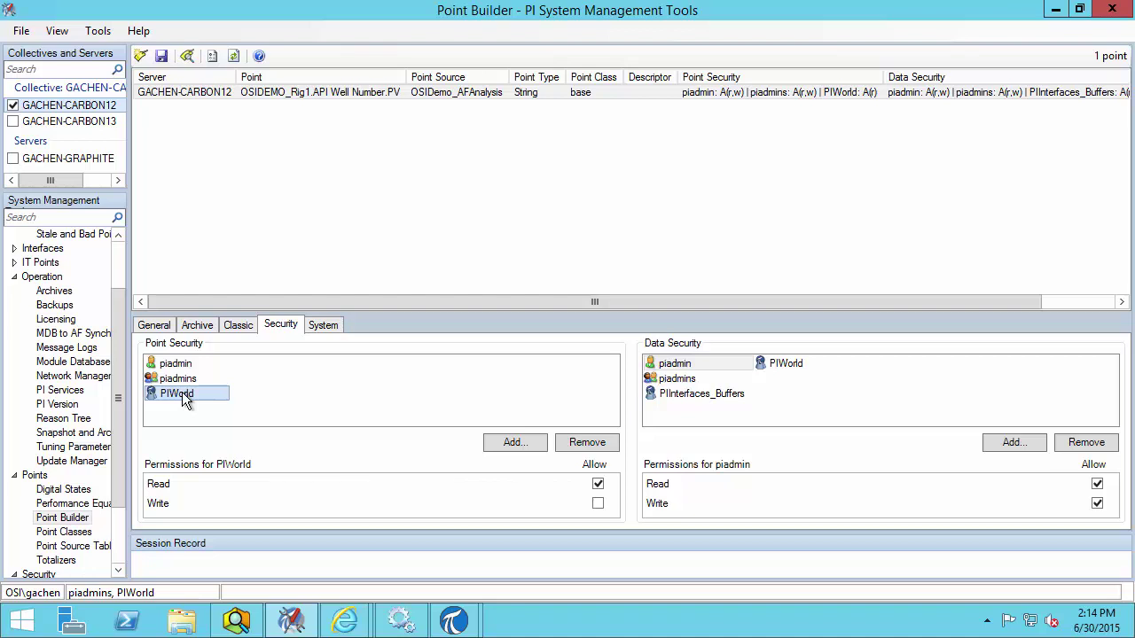
left_click(727, 393)
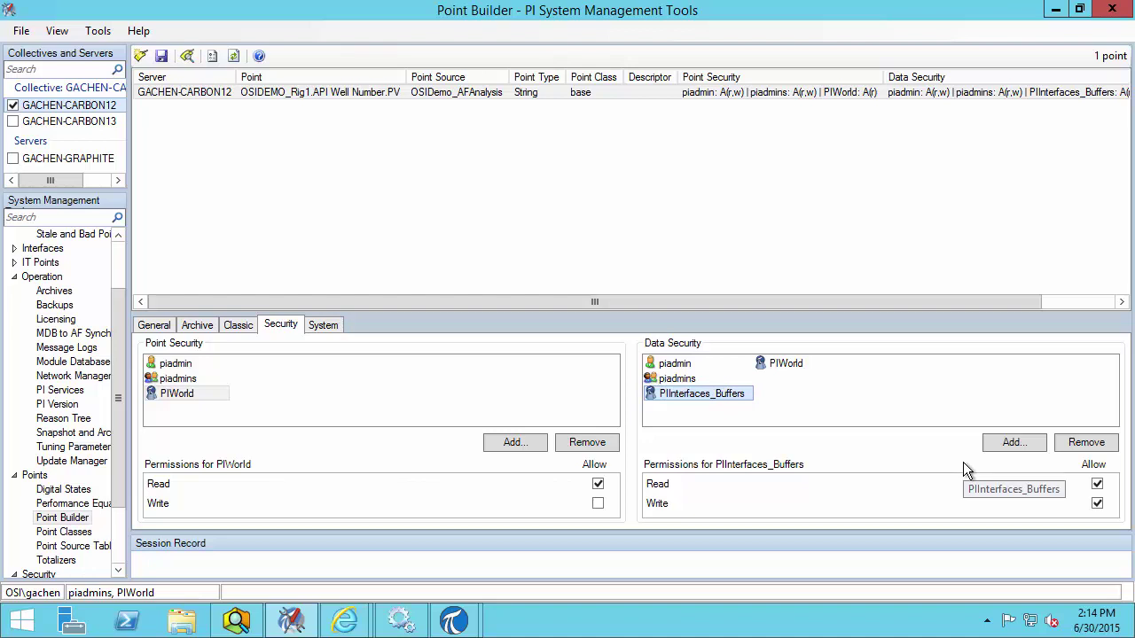
left_click_drag(1081, 475, 1115, 514)
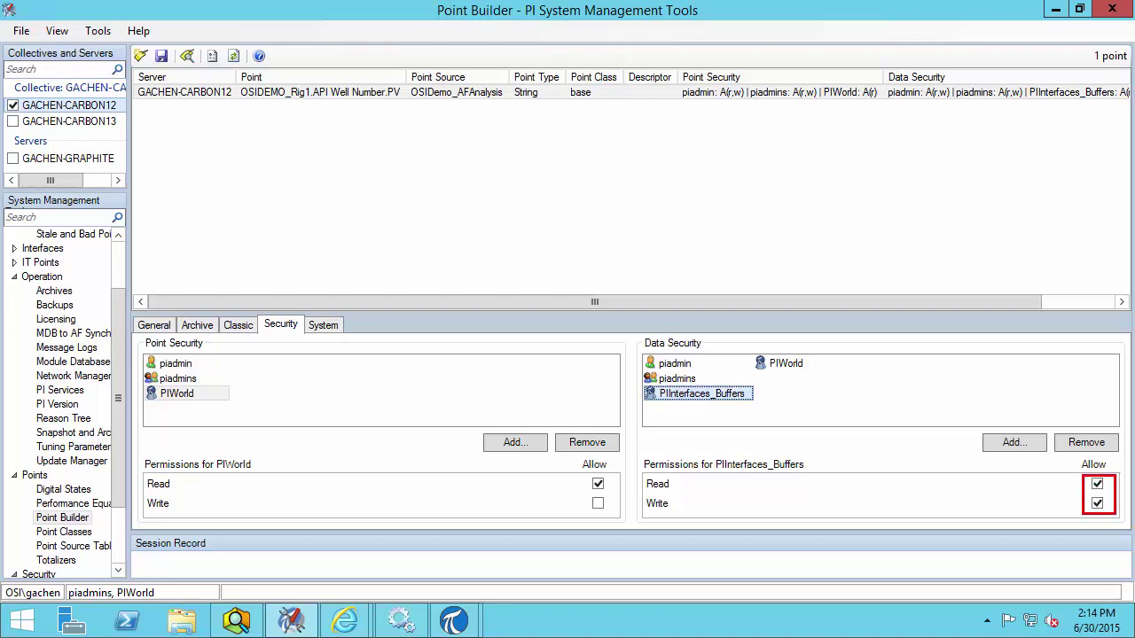
key("Escape")
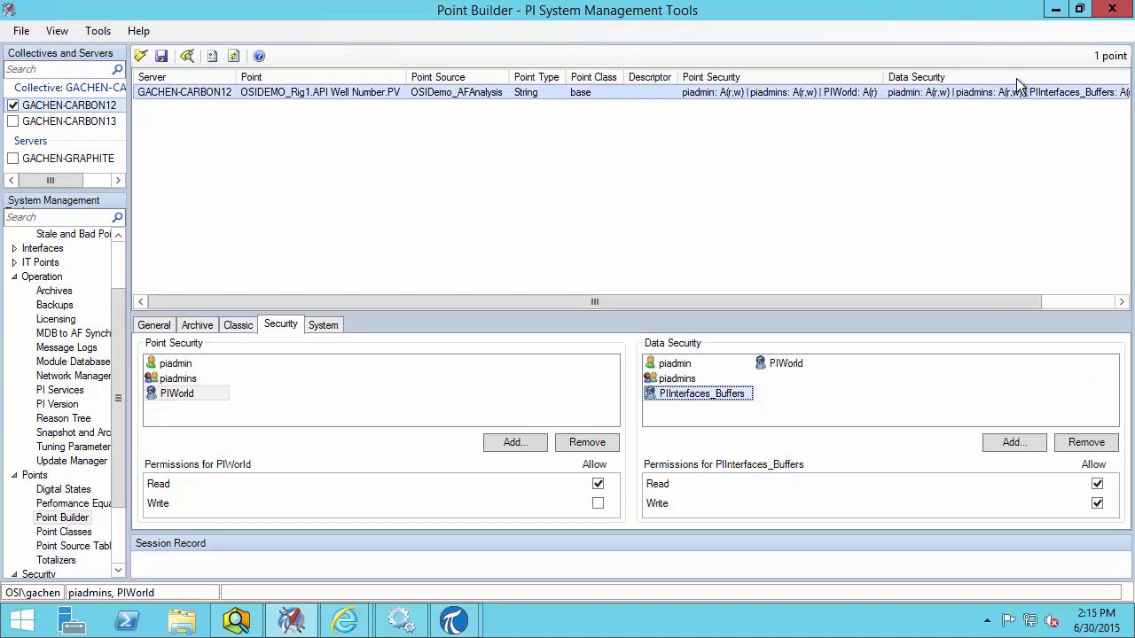
left_click(1055, 12)
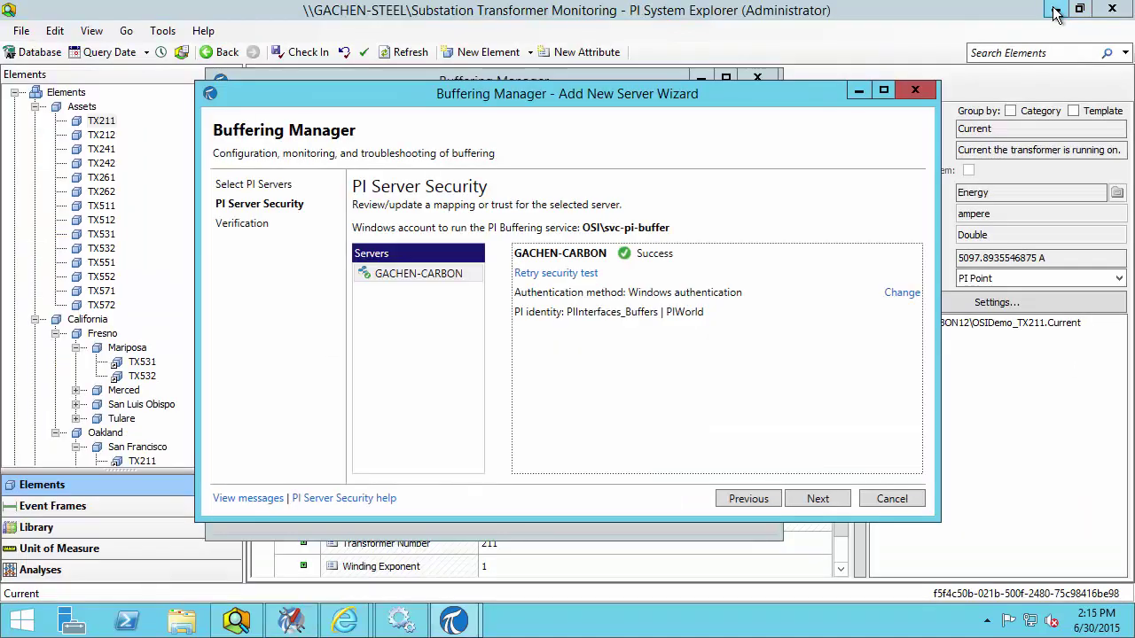
Step: Verify GACHEN-CARBON connects successfully and exit the add server wizard
left_click(817, 498)
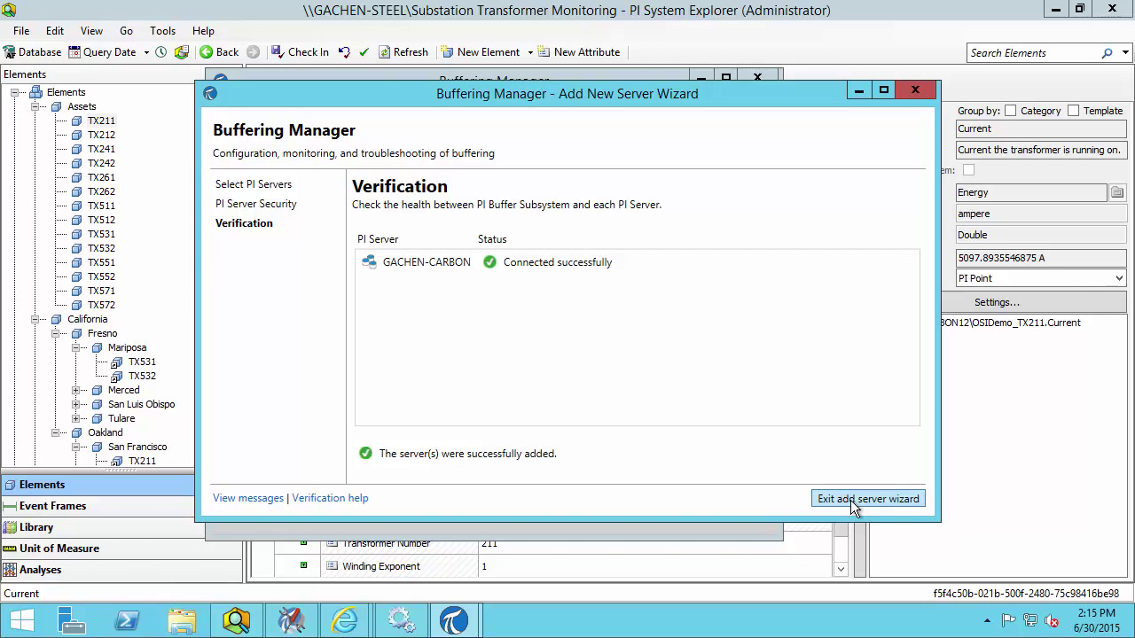
left_click(851, 500)
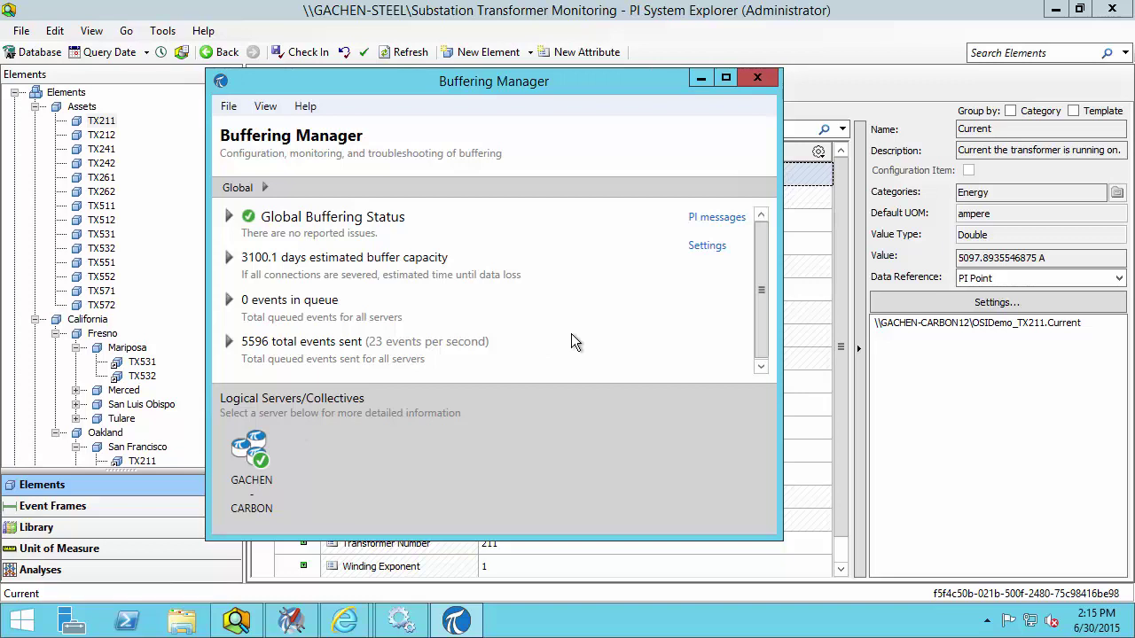
Step: Check GACHEN-CARBON13's buffering status within the collective and open its Buffering Settings
left_click(249, 450)
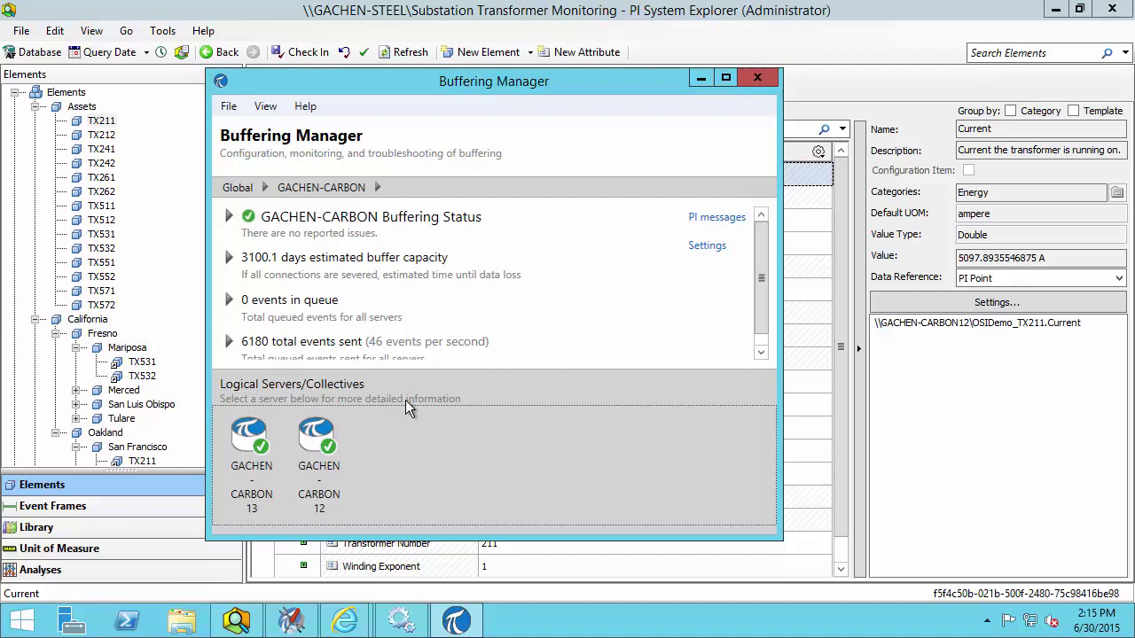
left_click(248, 443)
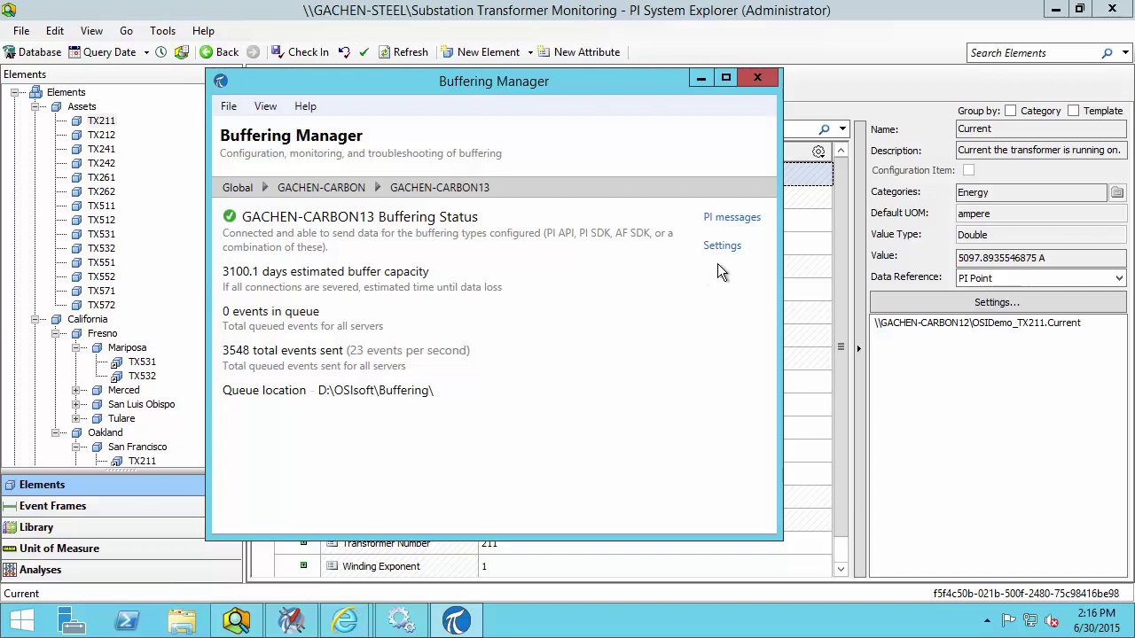
left_click(718, 248)
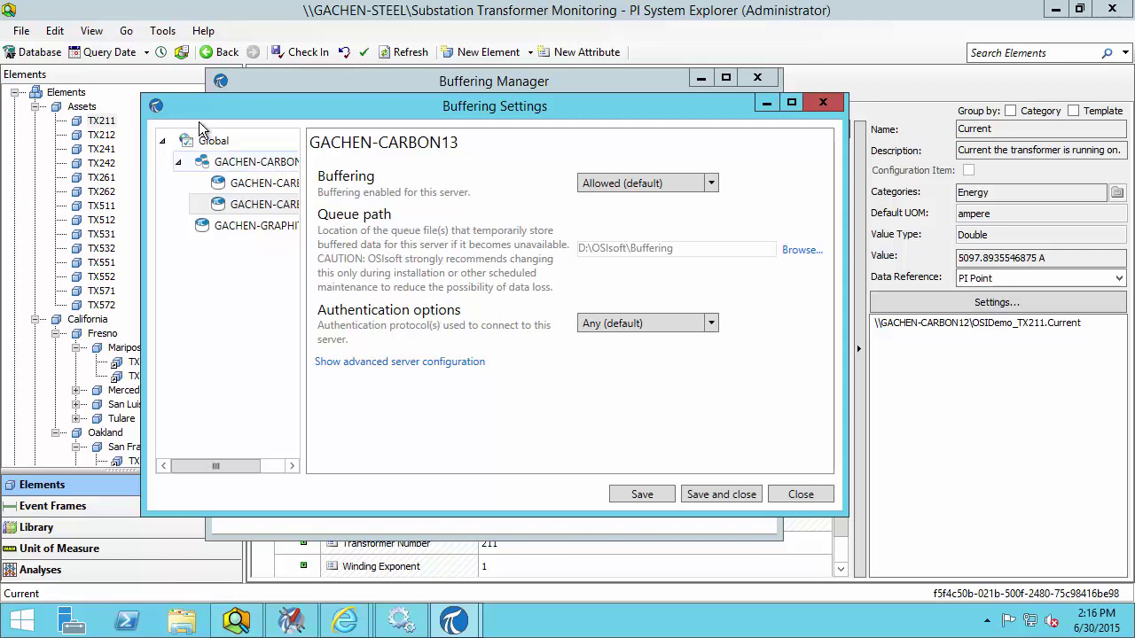
Step: Set PI SDK buffering to On in the advanced global buffering settings and save
left_click(211, 144)
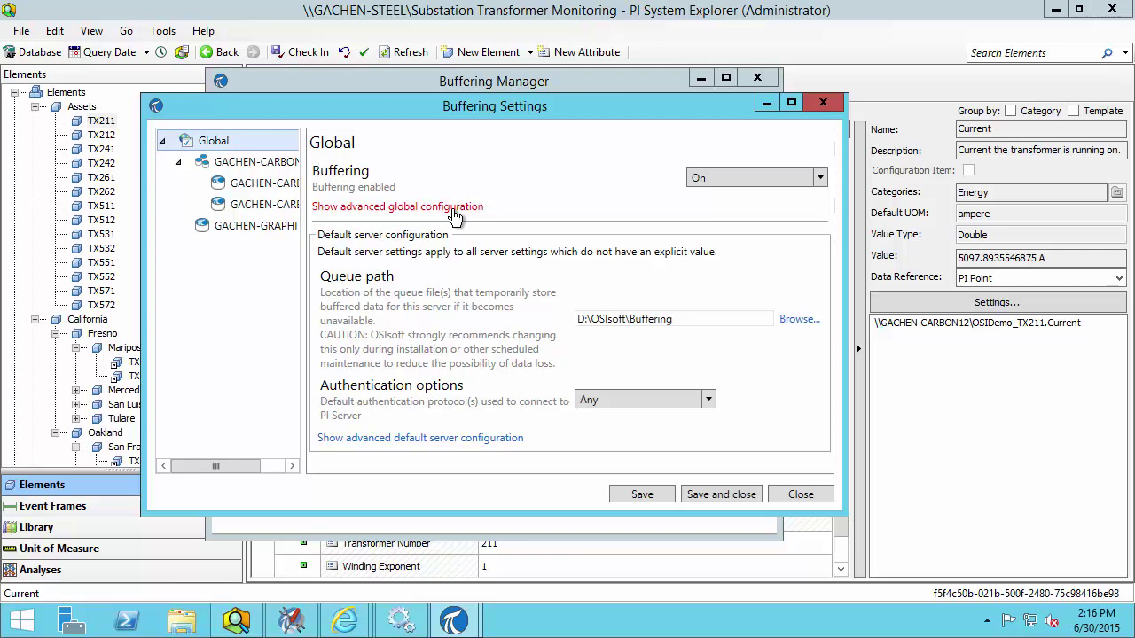
left_click(461, 209)
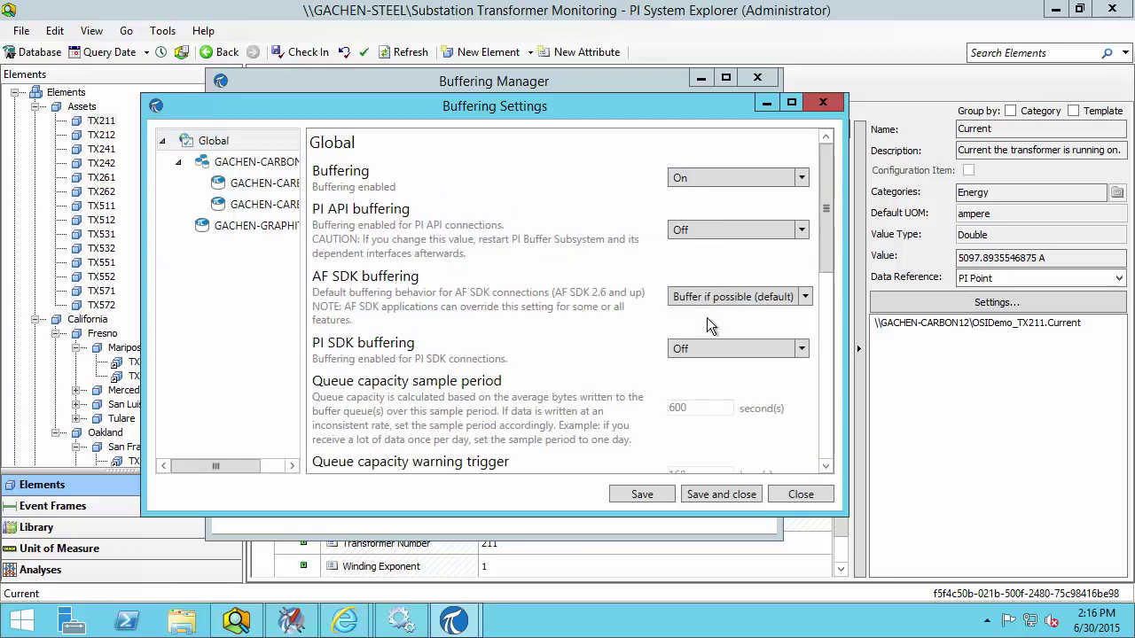
left_click(800, 349)
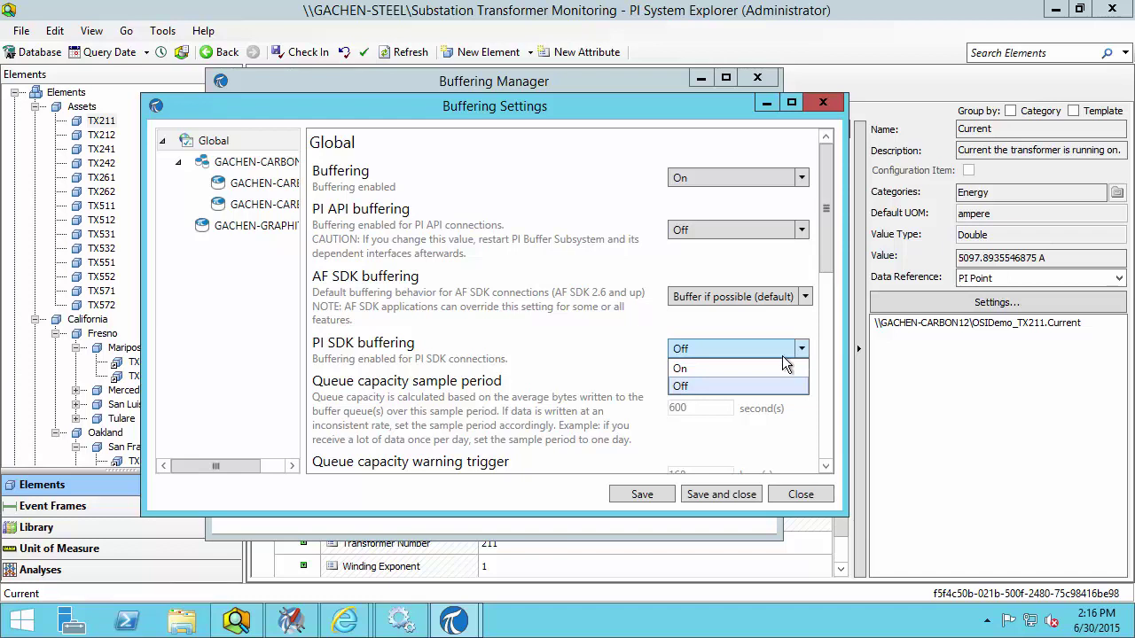
left_click(740, 367)
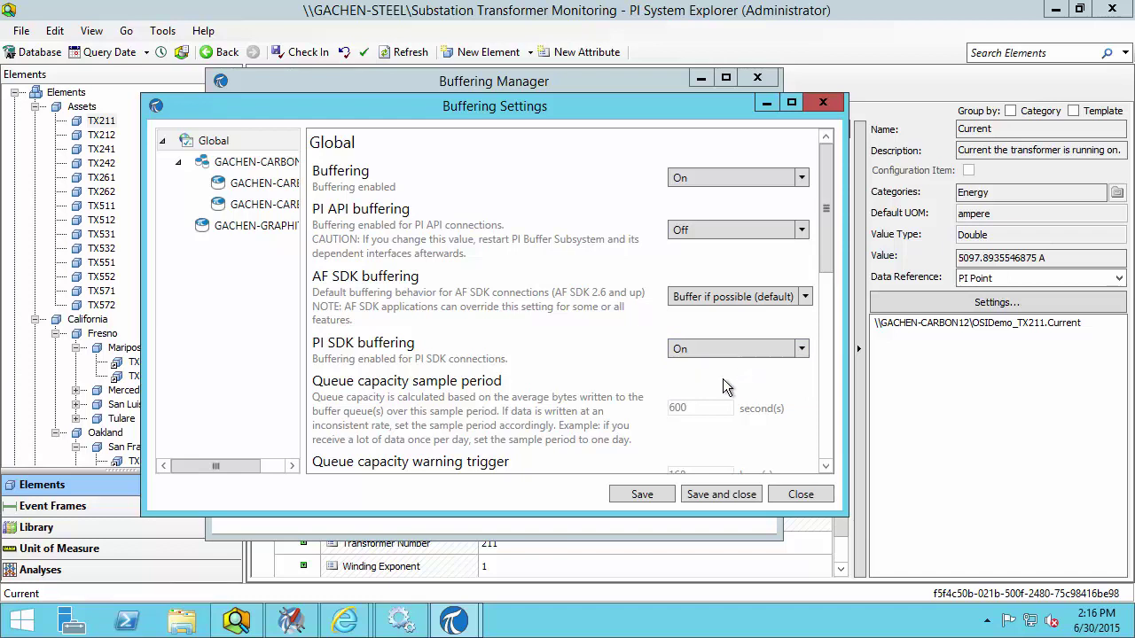
left_click(643, 494)
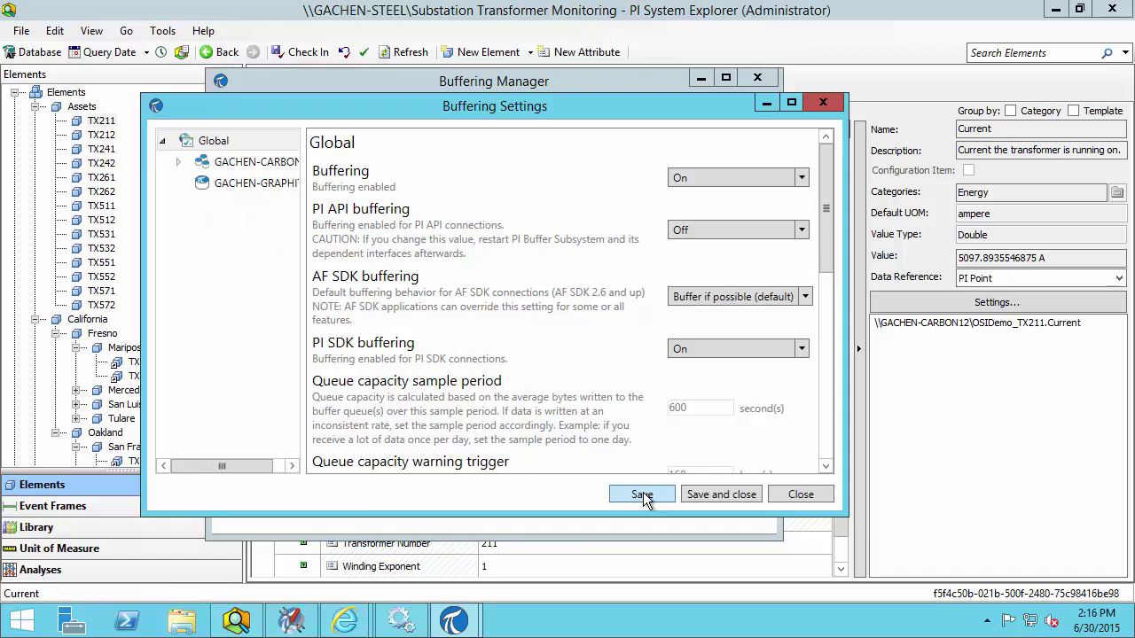
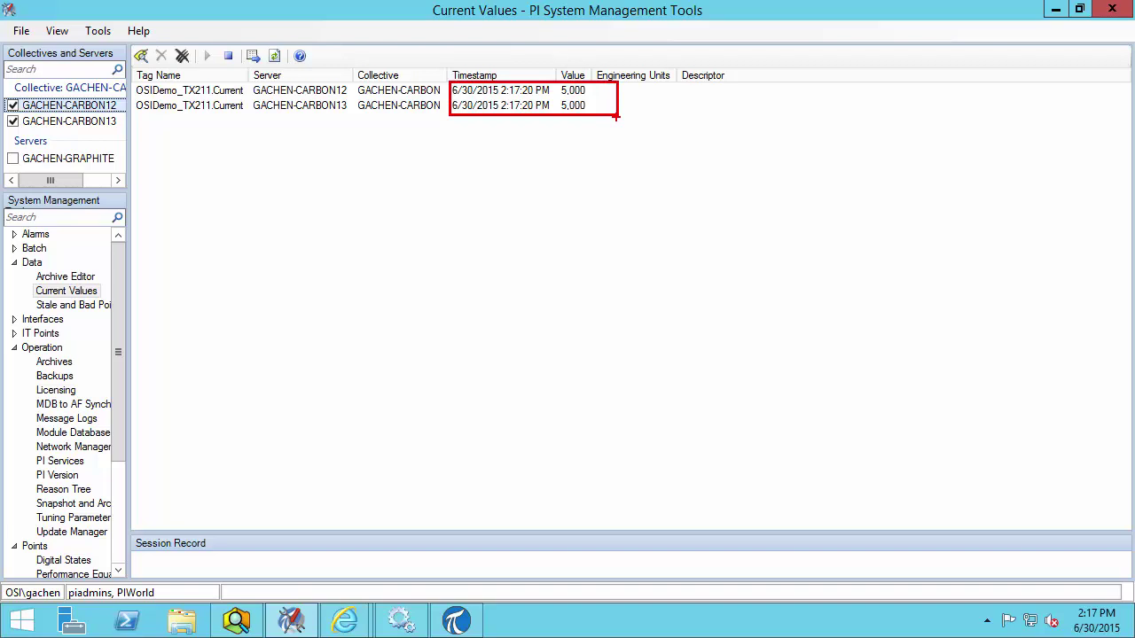
Step: Minimize PI SMT and PI System Explorer, close Buffering Manager, and select the MyCustomAFSDKApp shortcut
key("Escape")
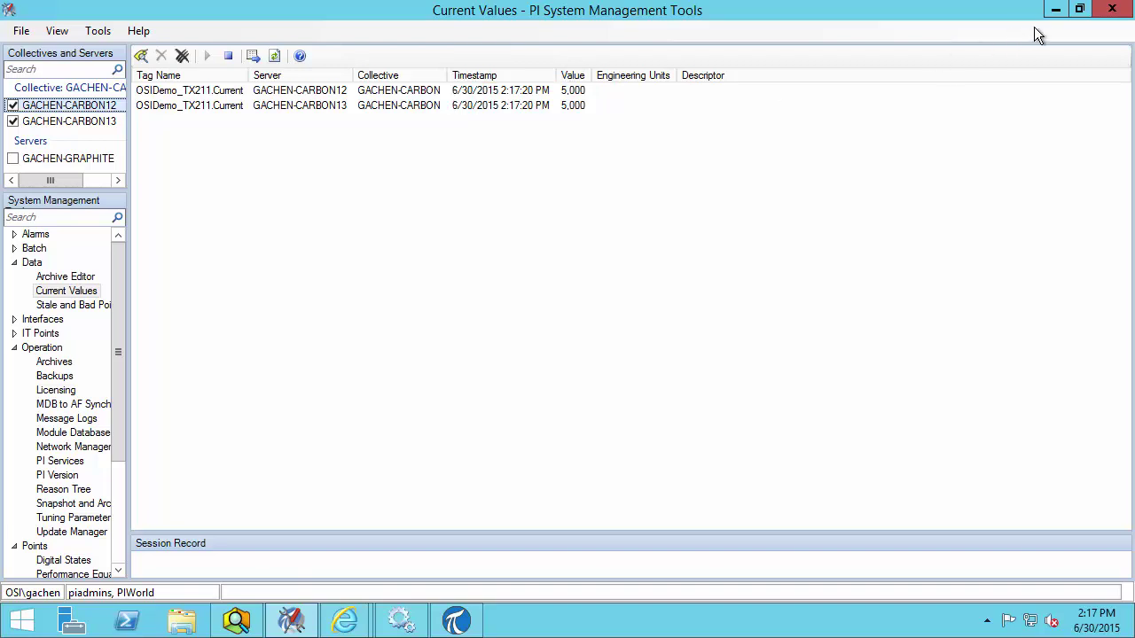
left_click(1054, 10)
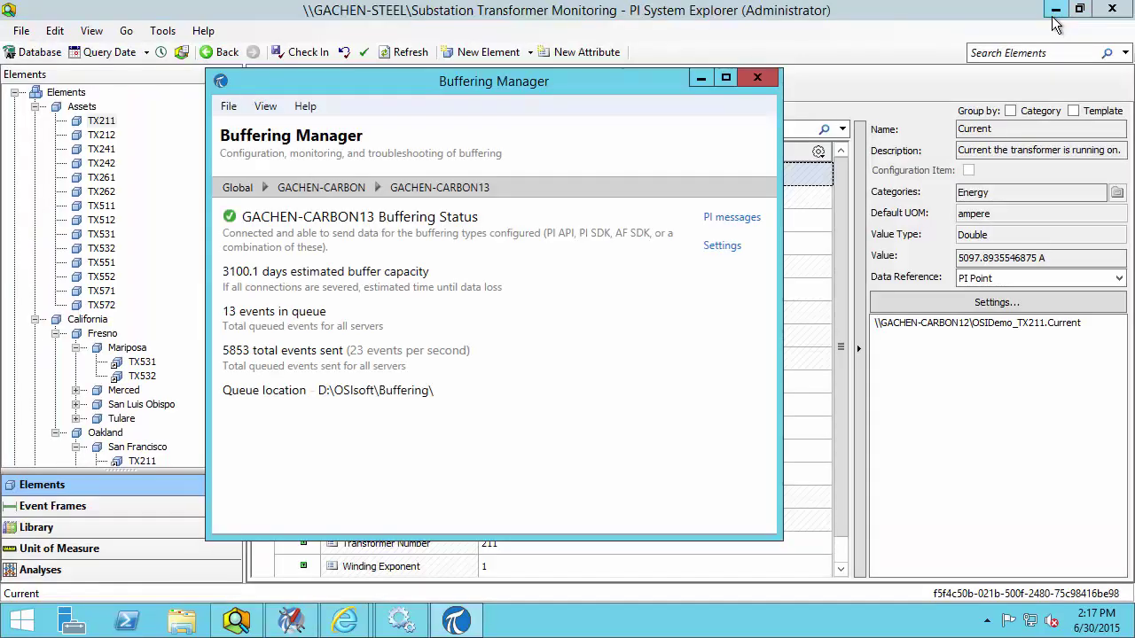
left_click(700, 78)
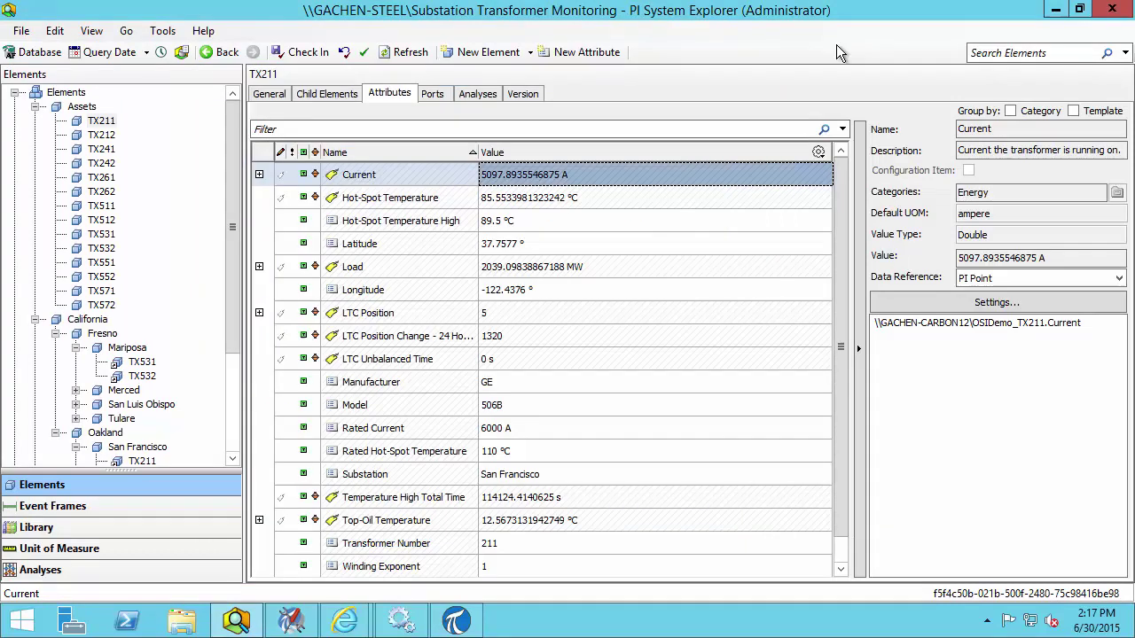
left_click(1054, 10)
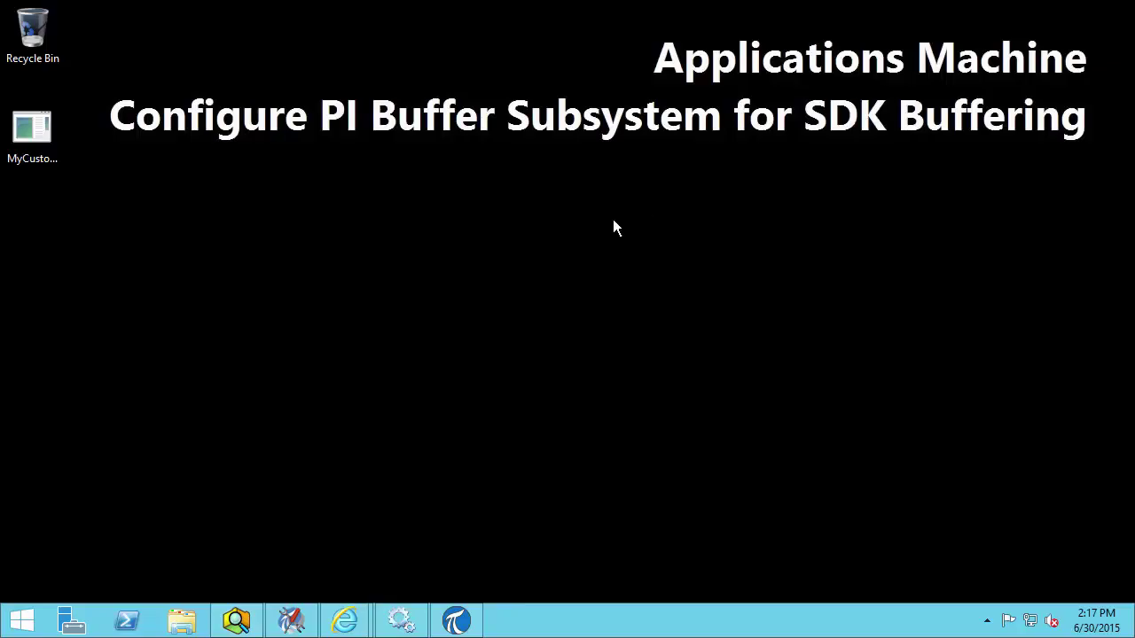
left_click(35, 130)
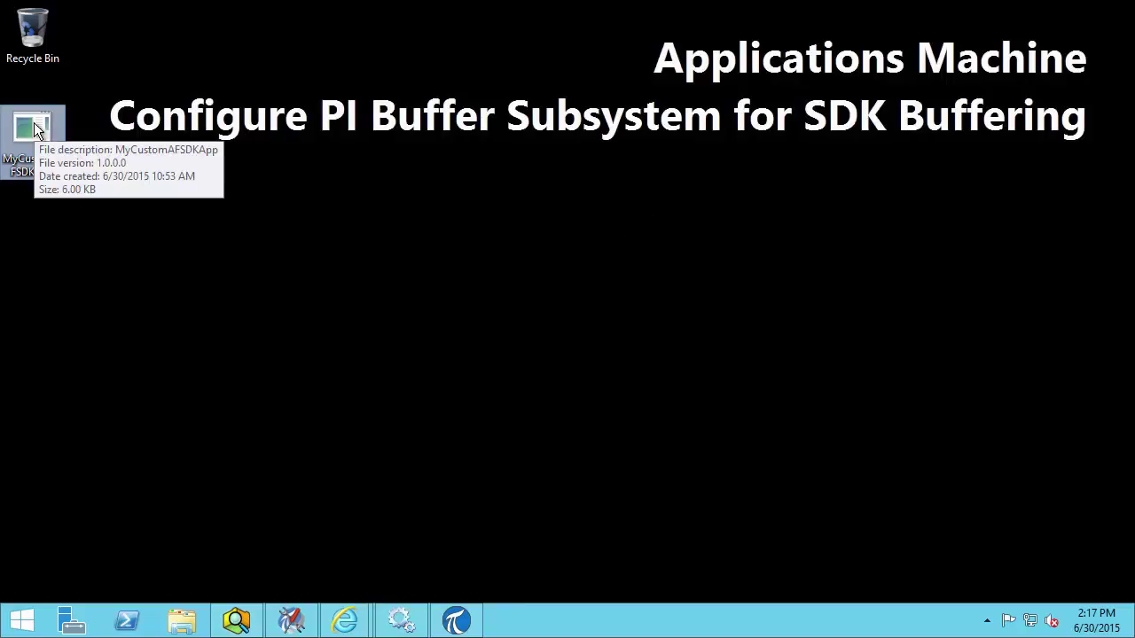
Step: Run MyCustomAFSDKApp to write value 100, timestamp *, to BufferTest on server GACHEN-CARBON12
double_click(36, 130)
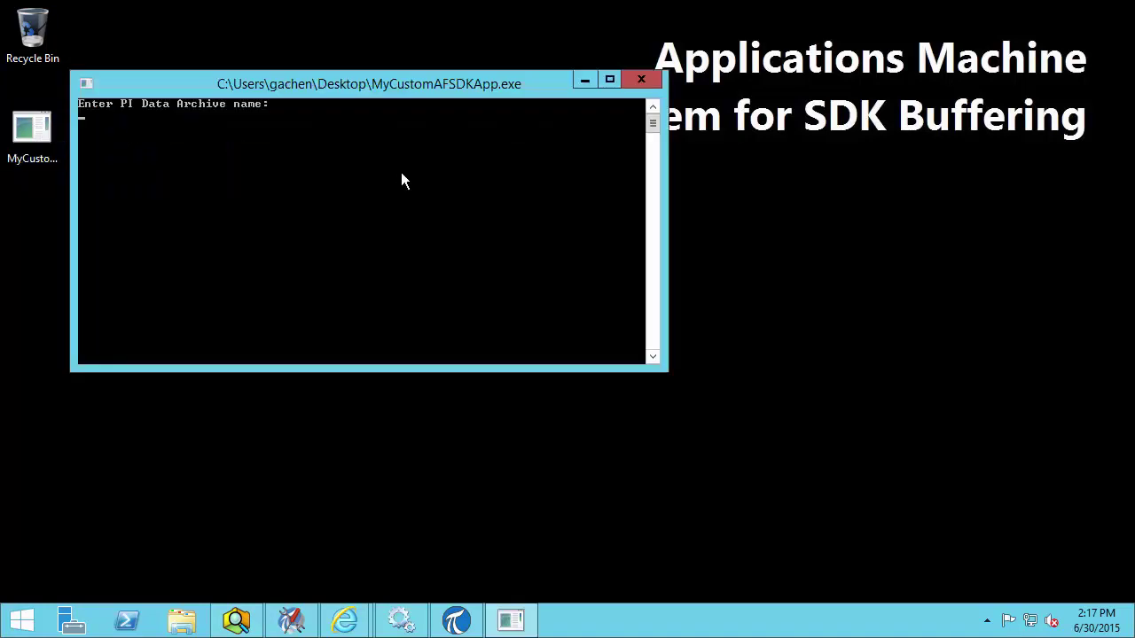
type("GACHEN-CARBON12")
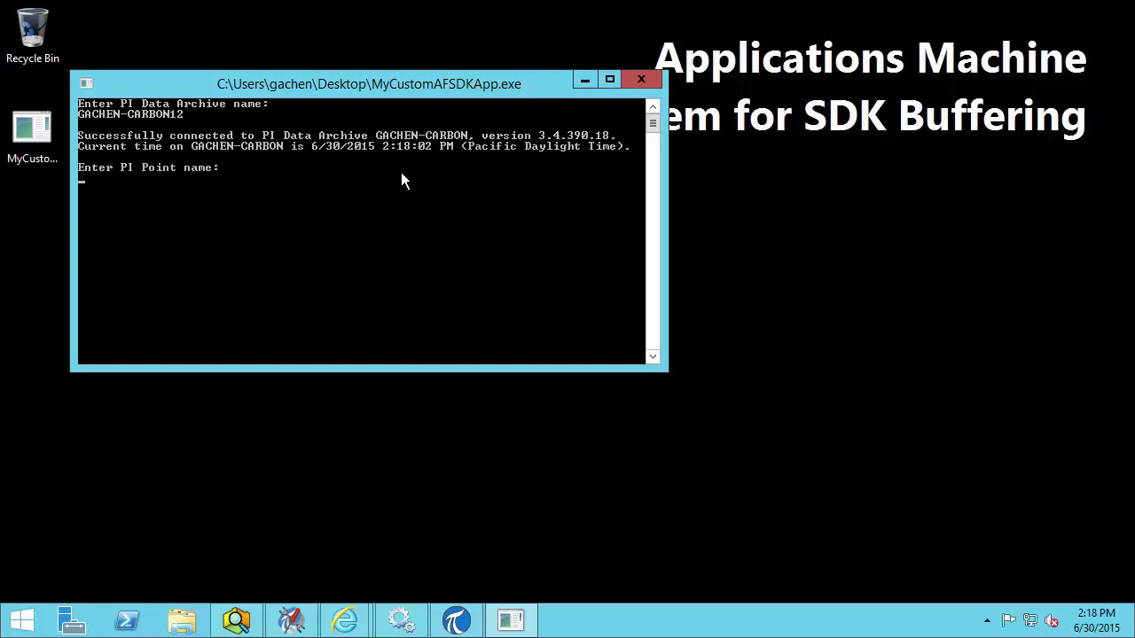
type("BufferTest")
key("Return")
type("100")
key("Return")
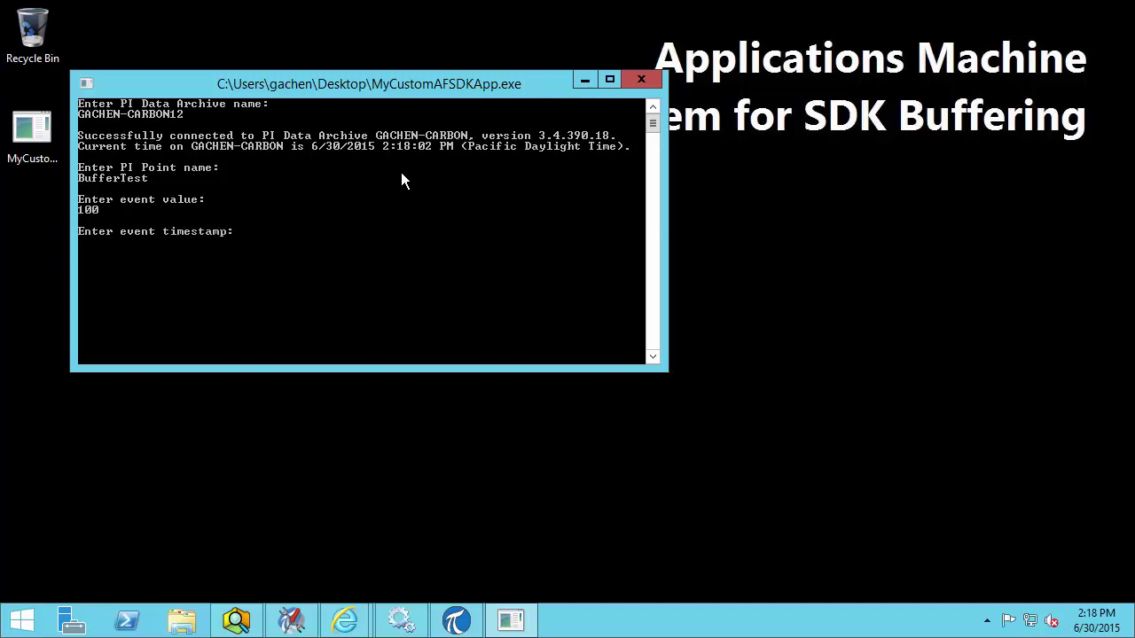
type("*")
key("Return")
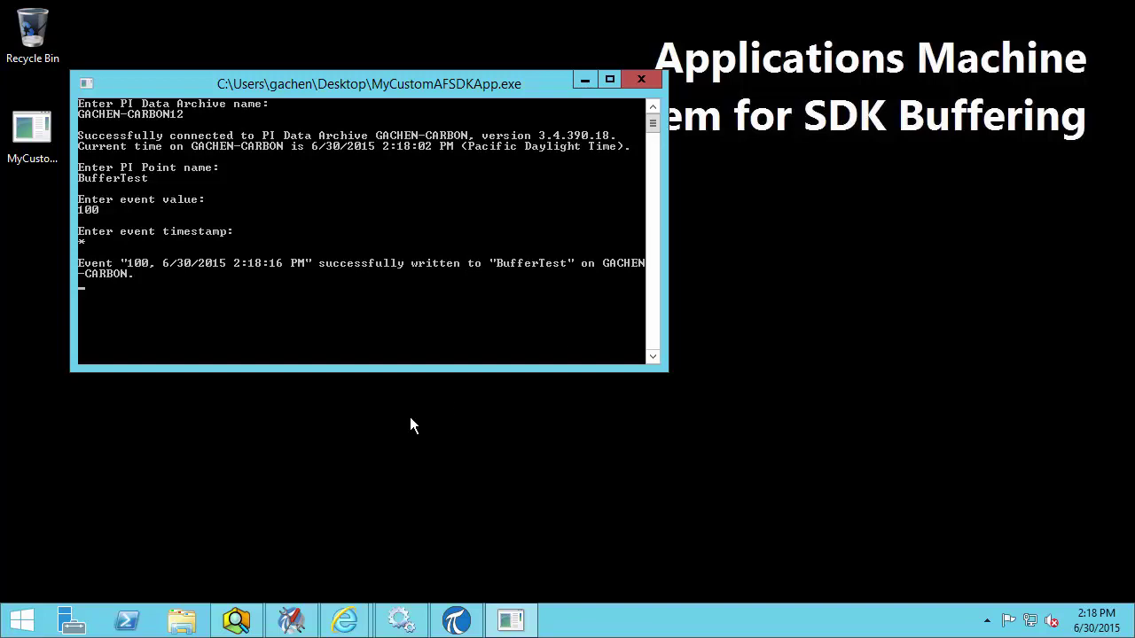
Step: Tag-search bu* in PI SMT and add both BufferTest tags to Current Values
left_click(290, 621)
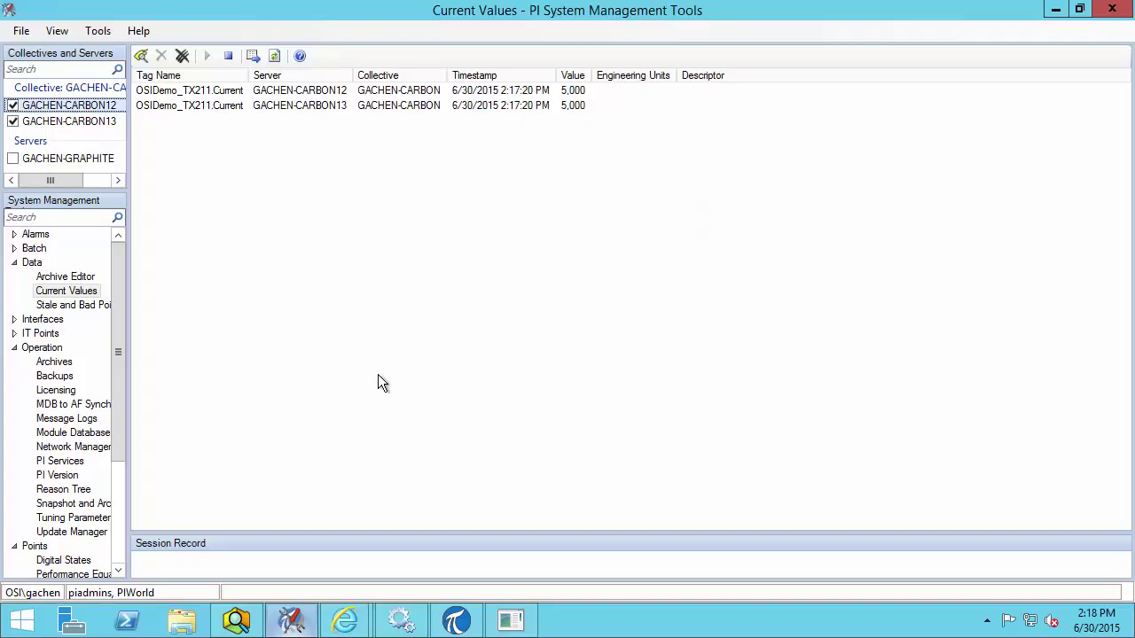
left_click(141, 57)
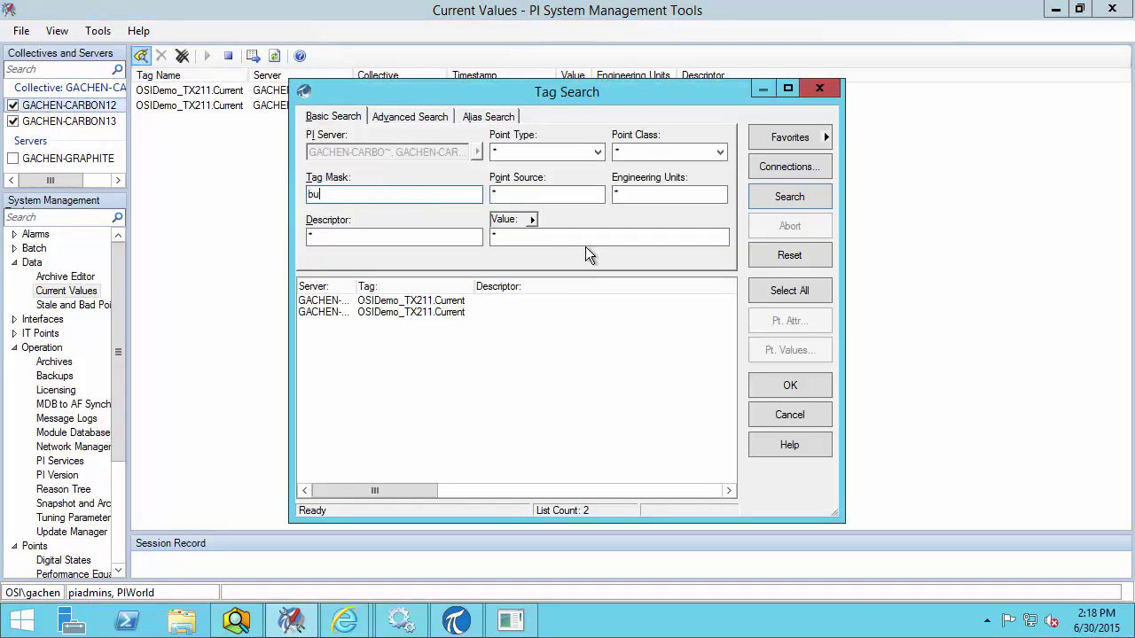
left_click(777, 286)
left_click(803, 383)
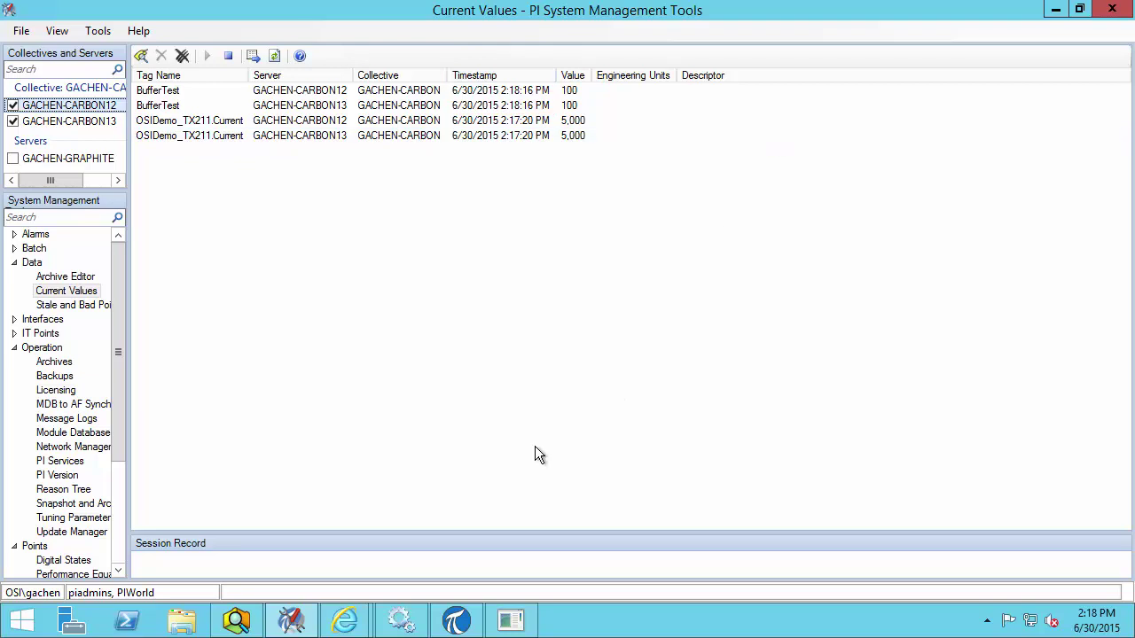
Step: Confirm Buffering Manager shows 0 queued events, then launch Computer Management from Server Manager's Tools
left_click(457, 621)
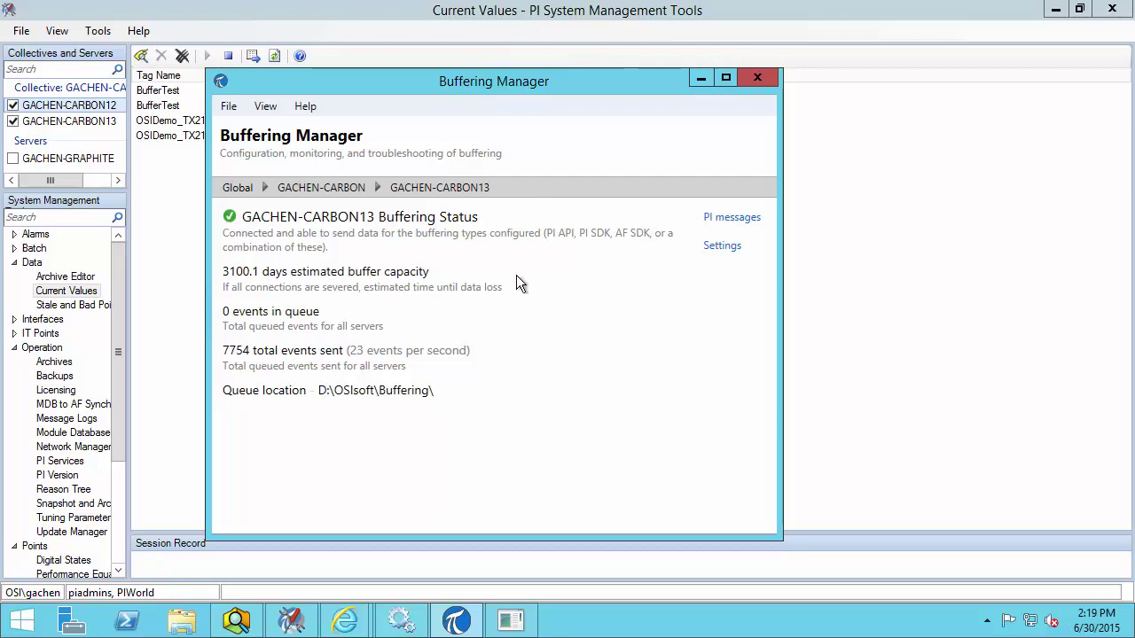
left_click(69, 623)
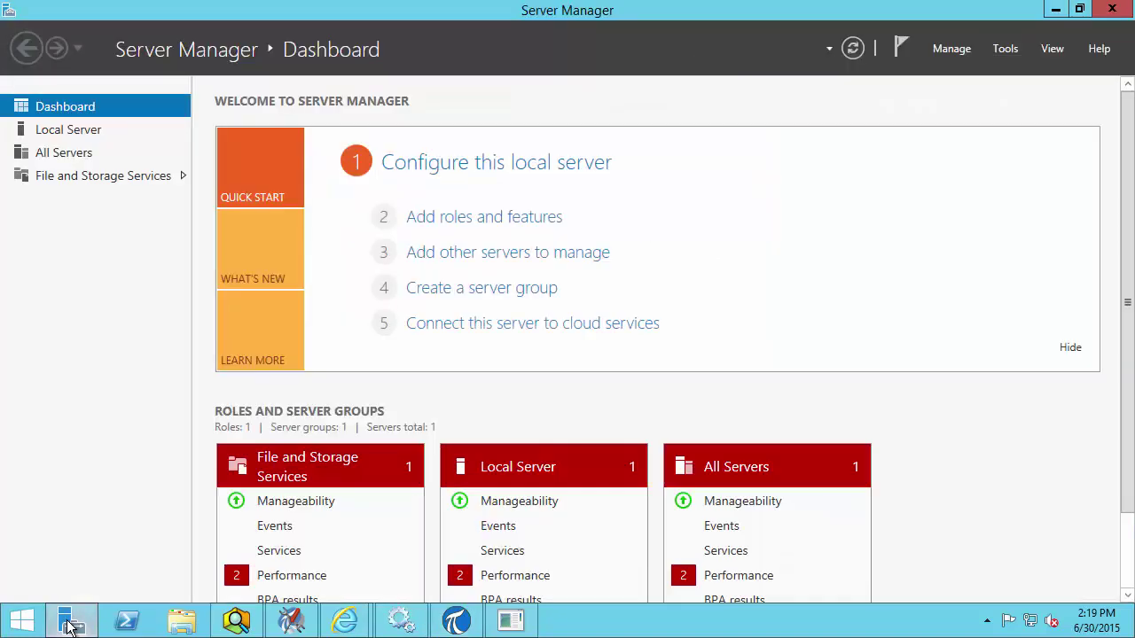
left_click(1007, 50)
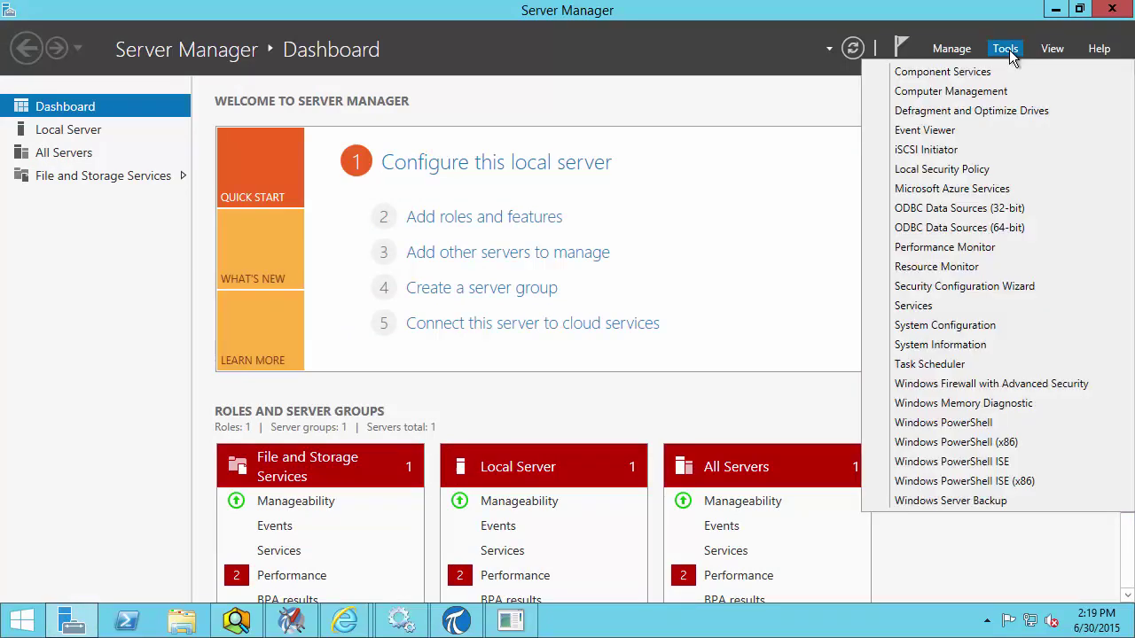
left_click(964, 92)
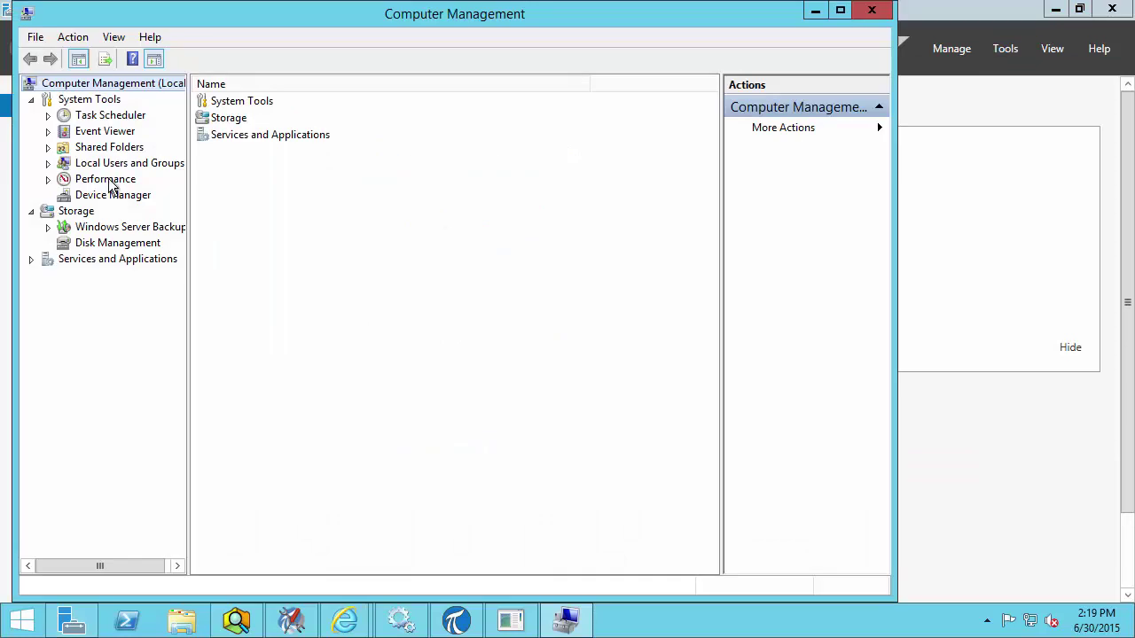
Step: Under Local Users and Groups > Groups, add the user's account to PI Buffering Administrators
left_click(60, 163)
left_click(49, 163)
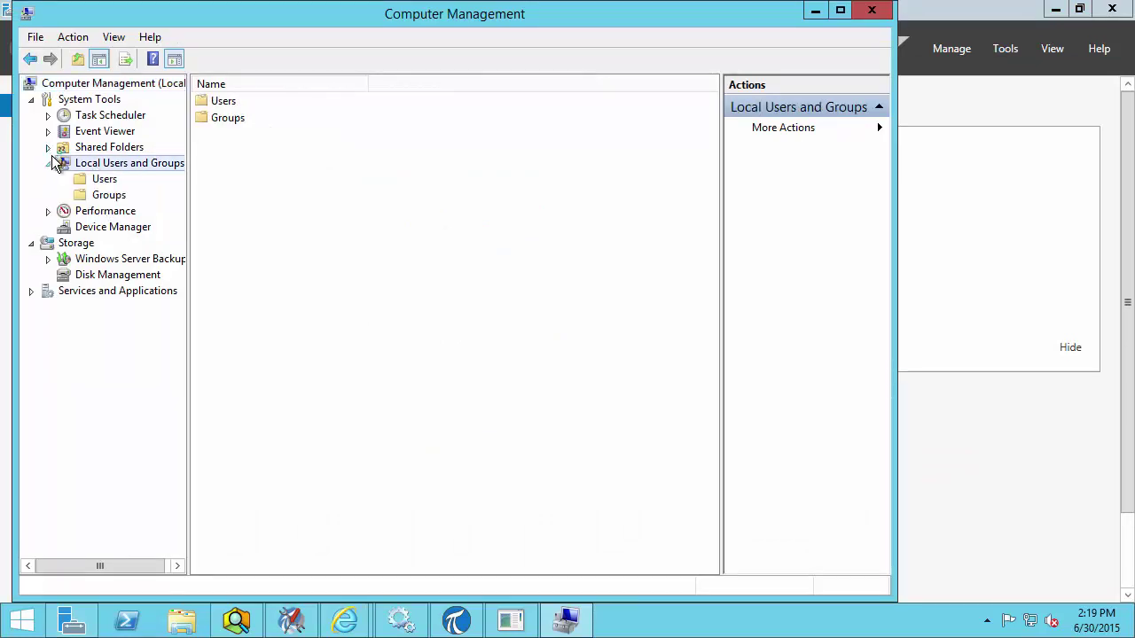
left_click(104, 195)
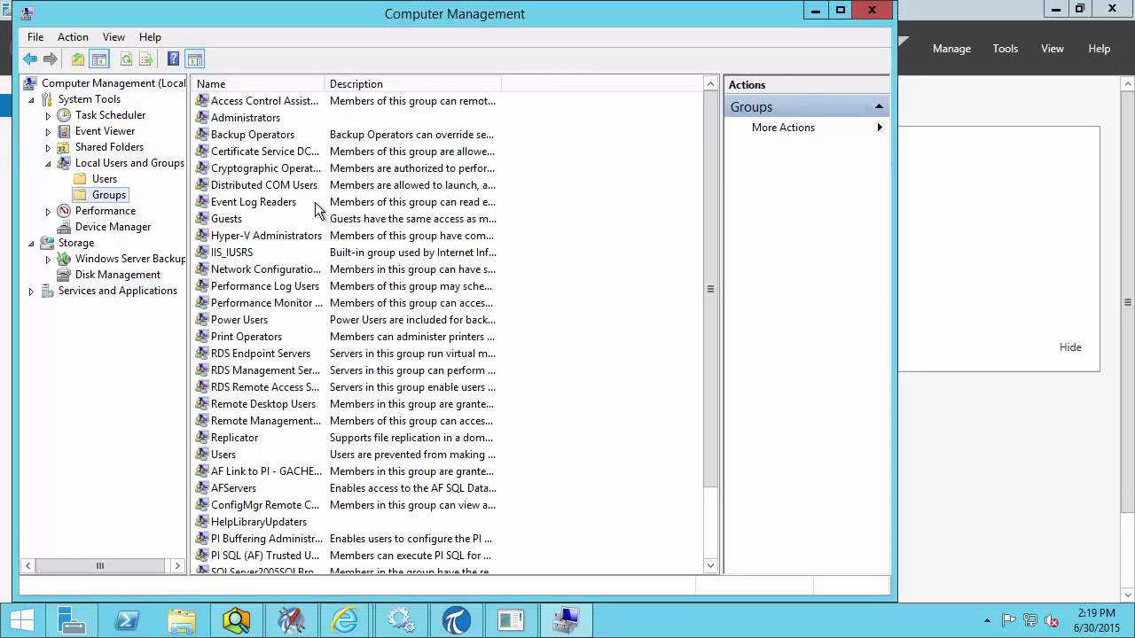
left_click(299, 540)
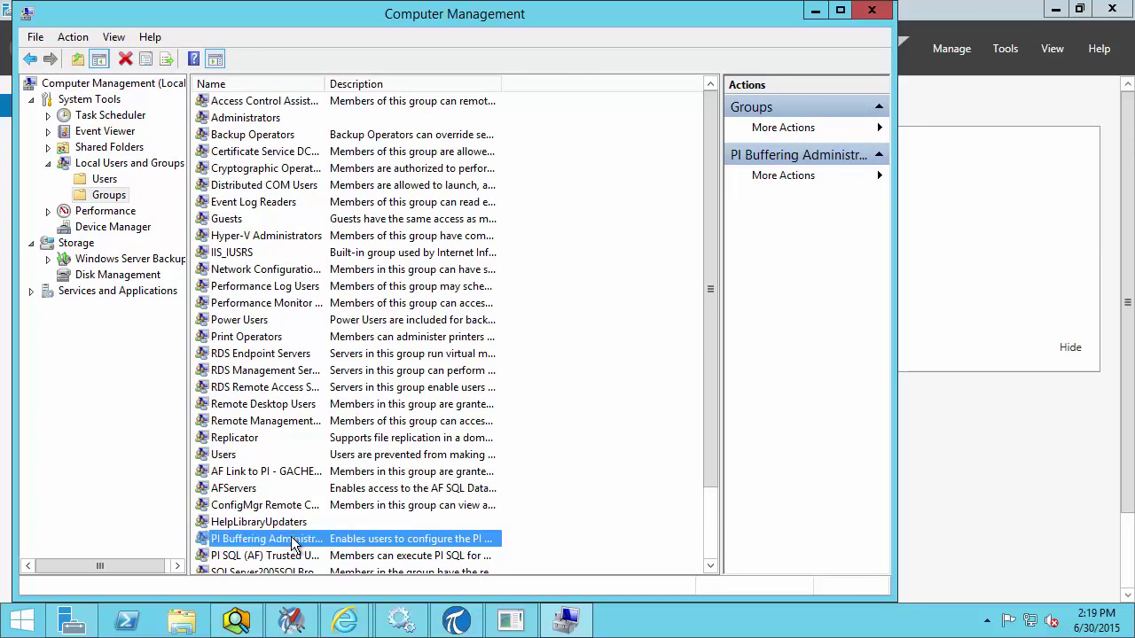
double_click(293, 540)
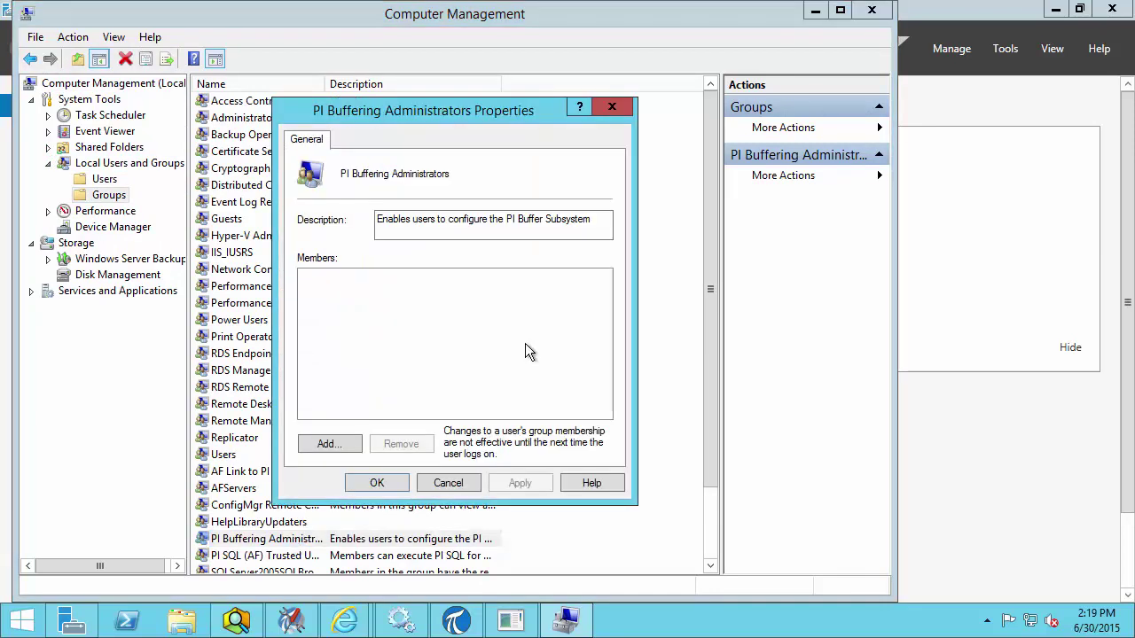
left_click(354, 452)
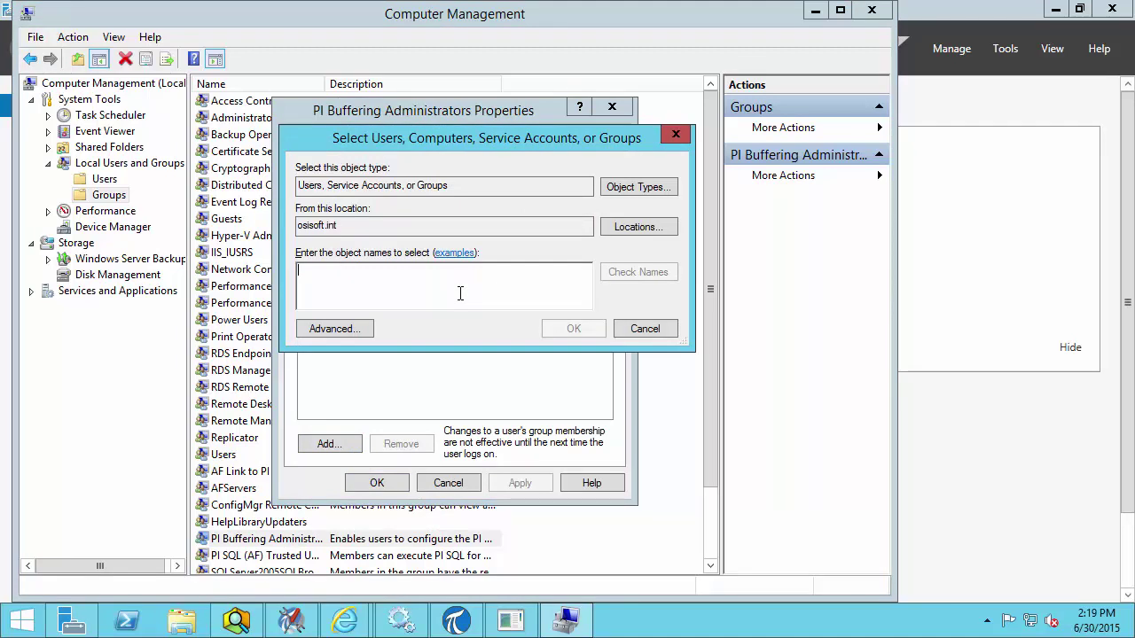
type("gachen")
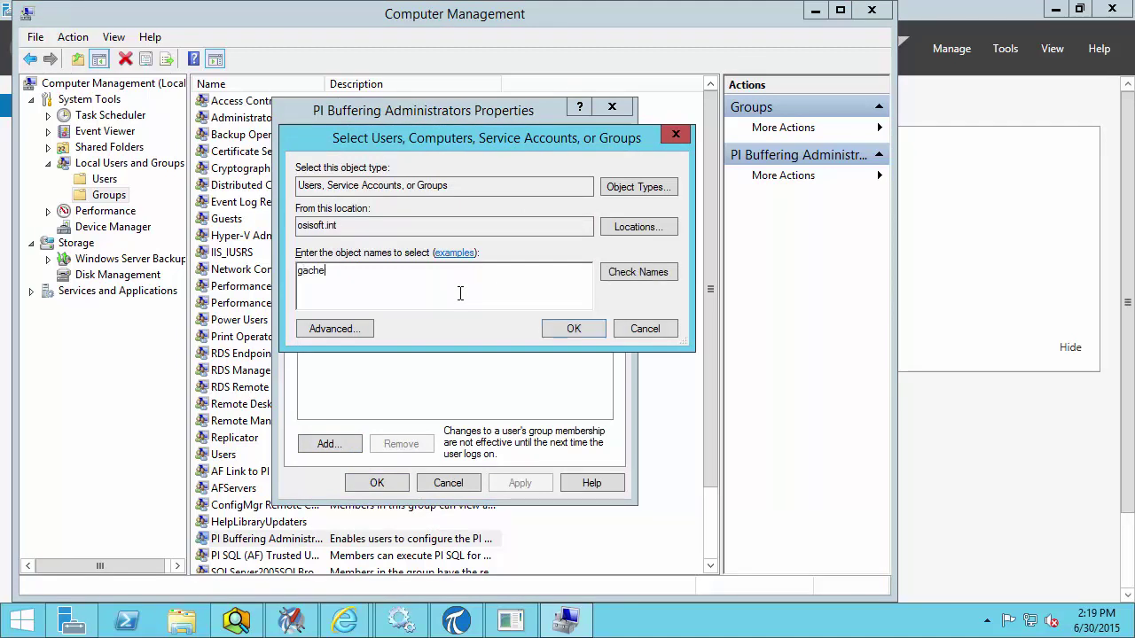
left_click(572, 328)
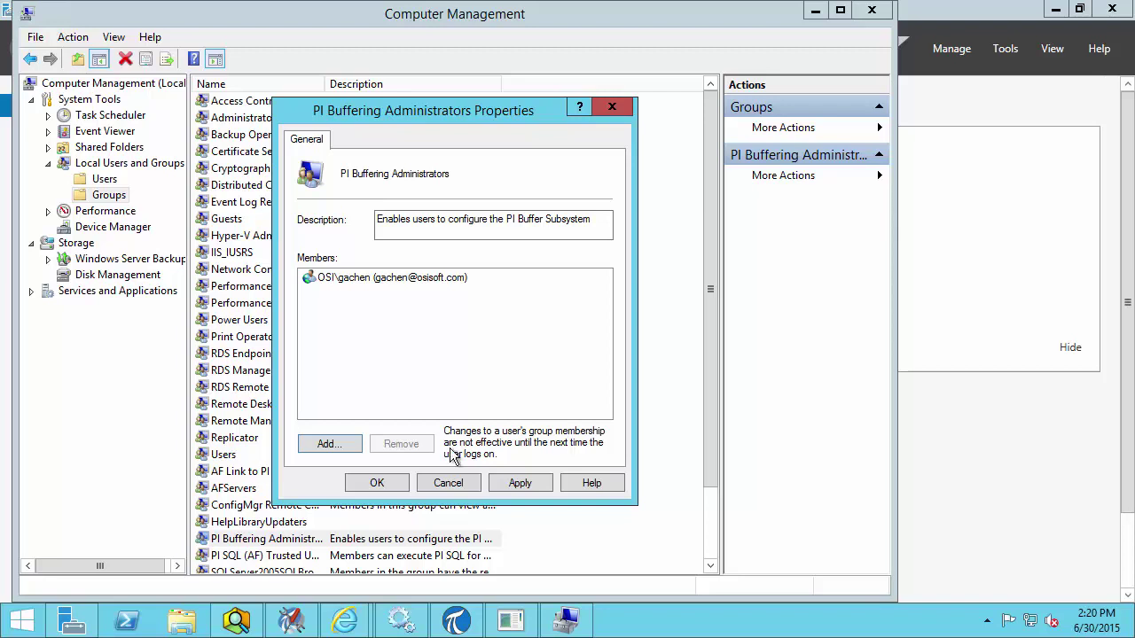
left_click(398, 483)
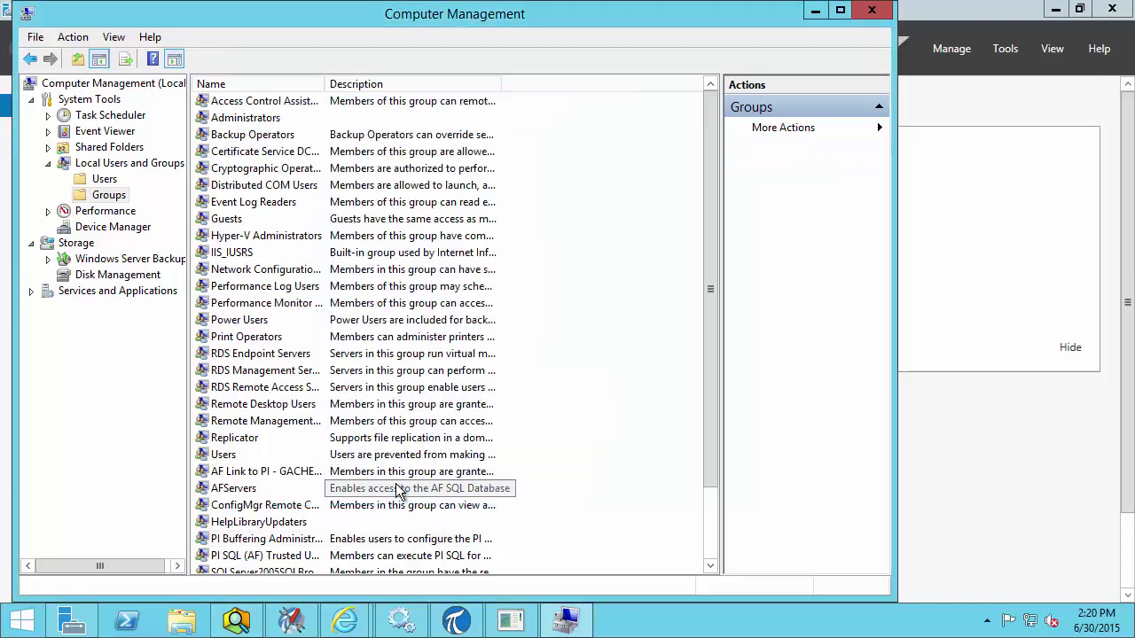